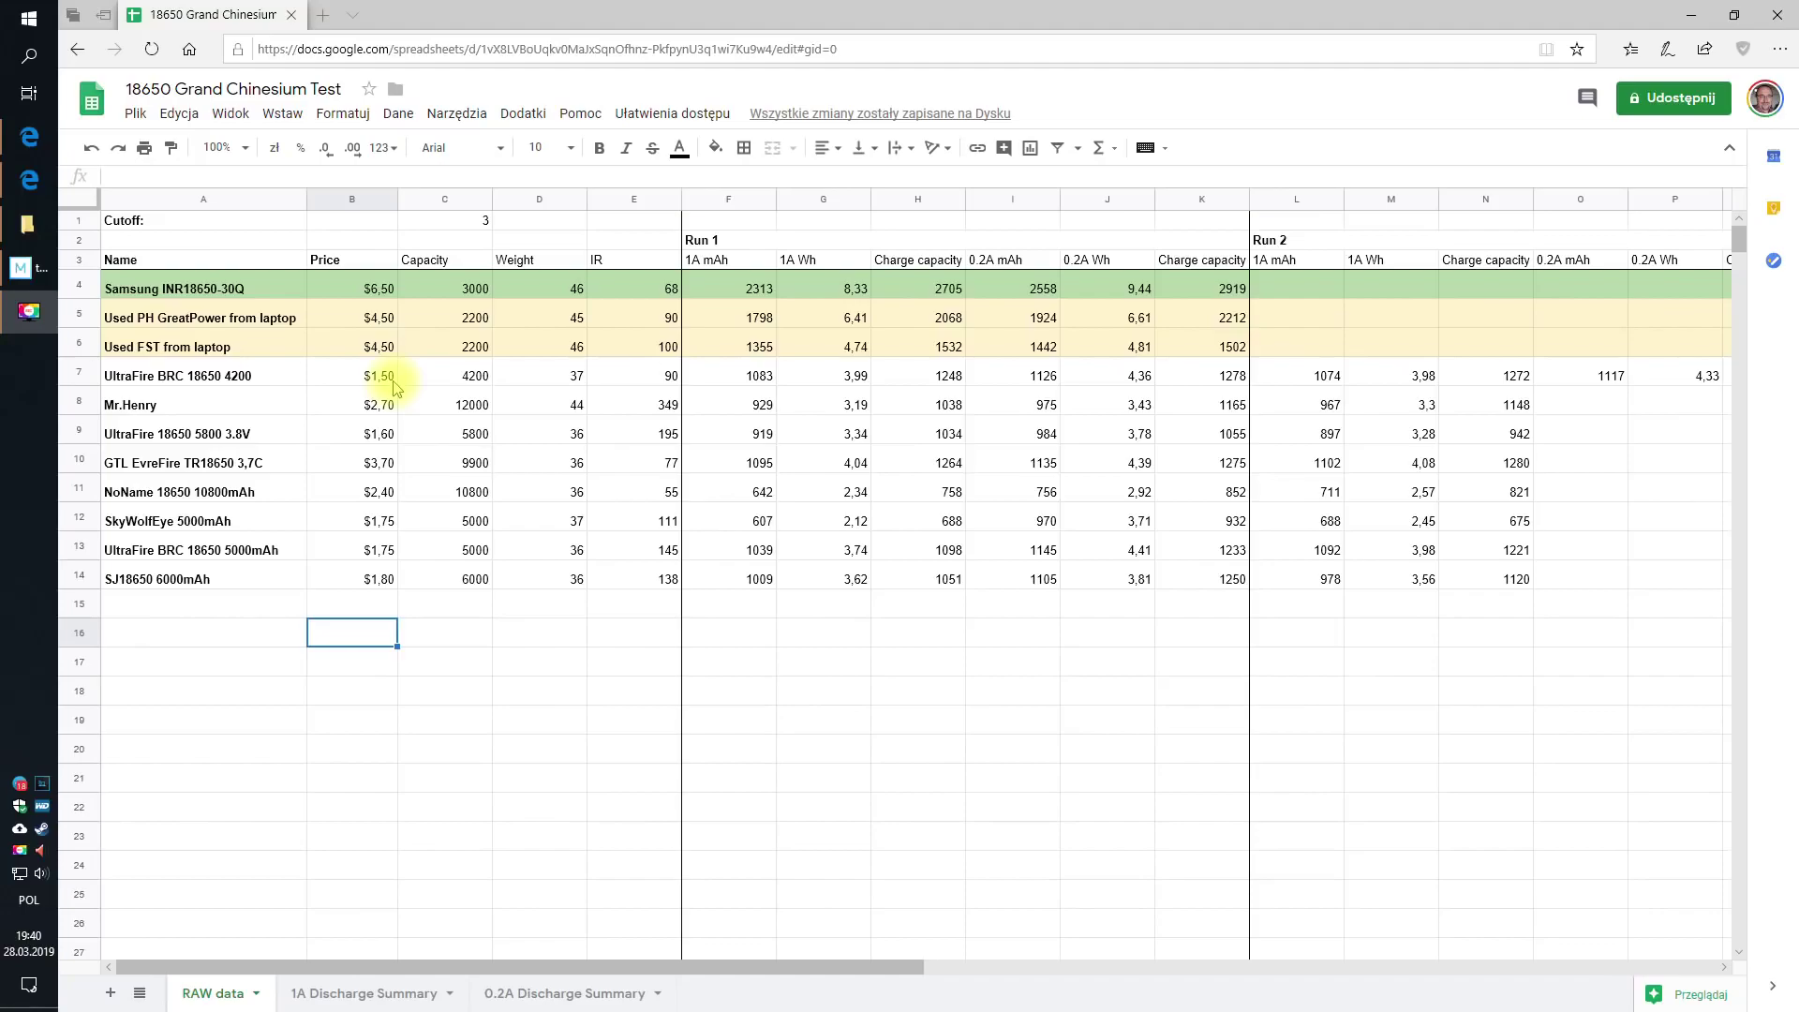
Step: Review the Samsung INR18650-30Q's name, price, capacity, weight and IR on the RAW data sheet
left_click(199, 291)
left_click(130, 292)
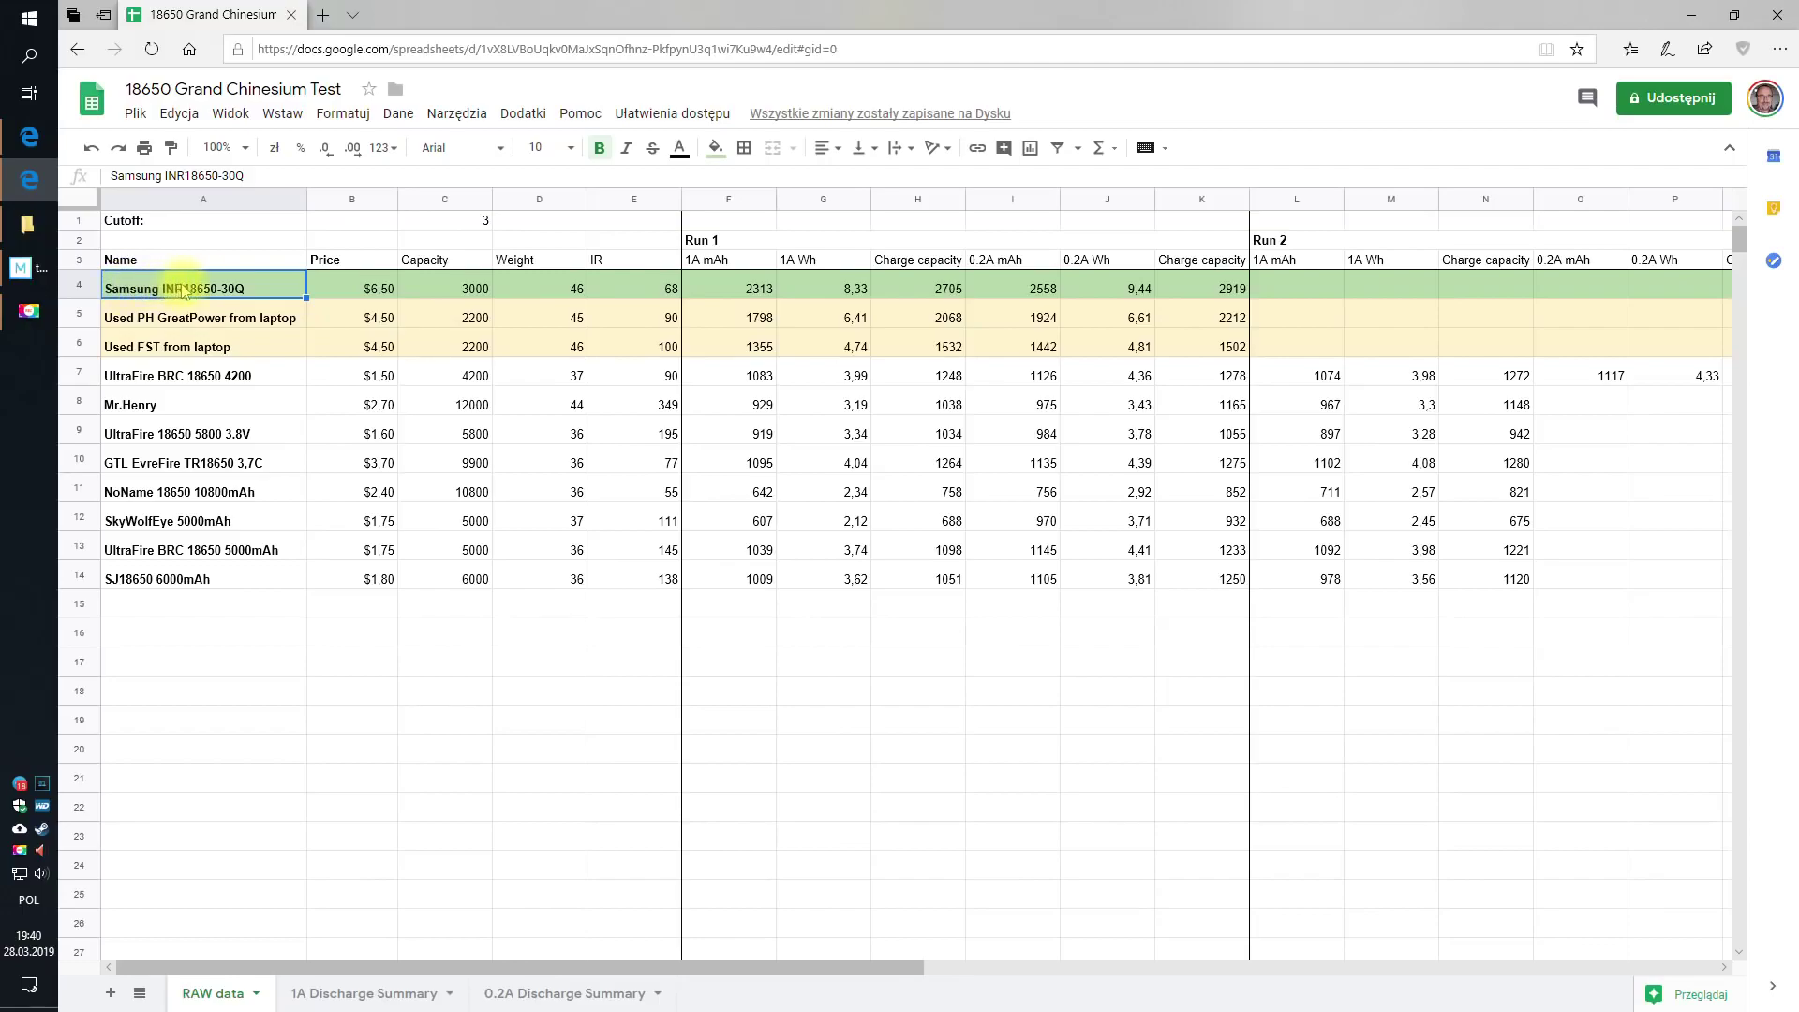
left_click(364, 288)
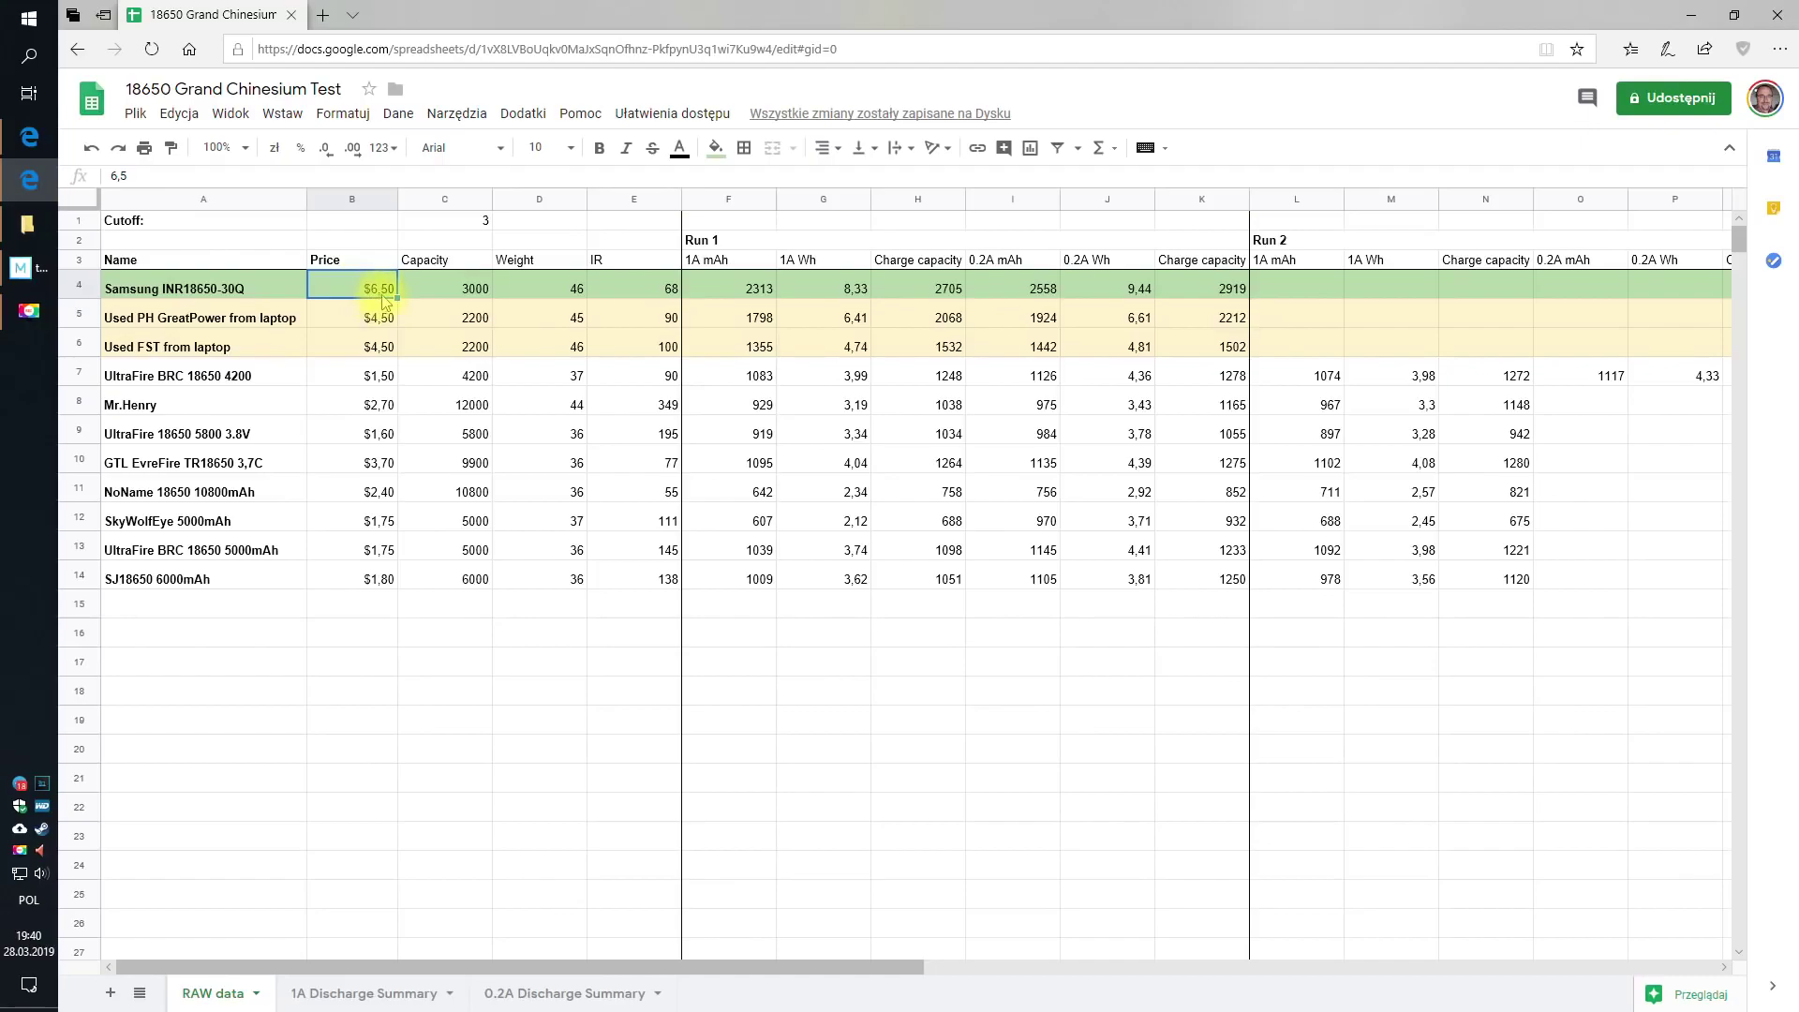
left_click(458, 291)
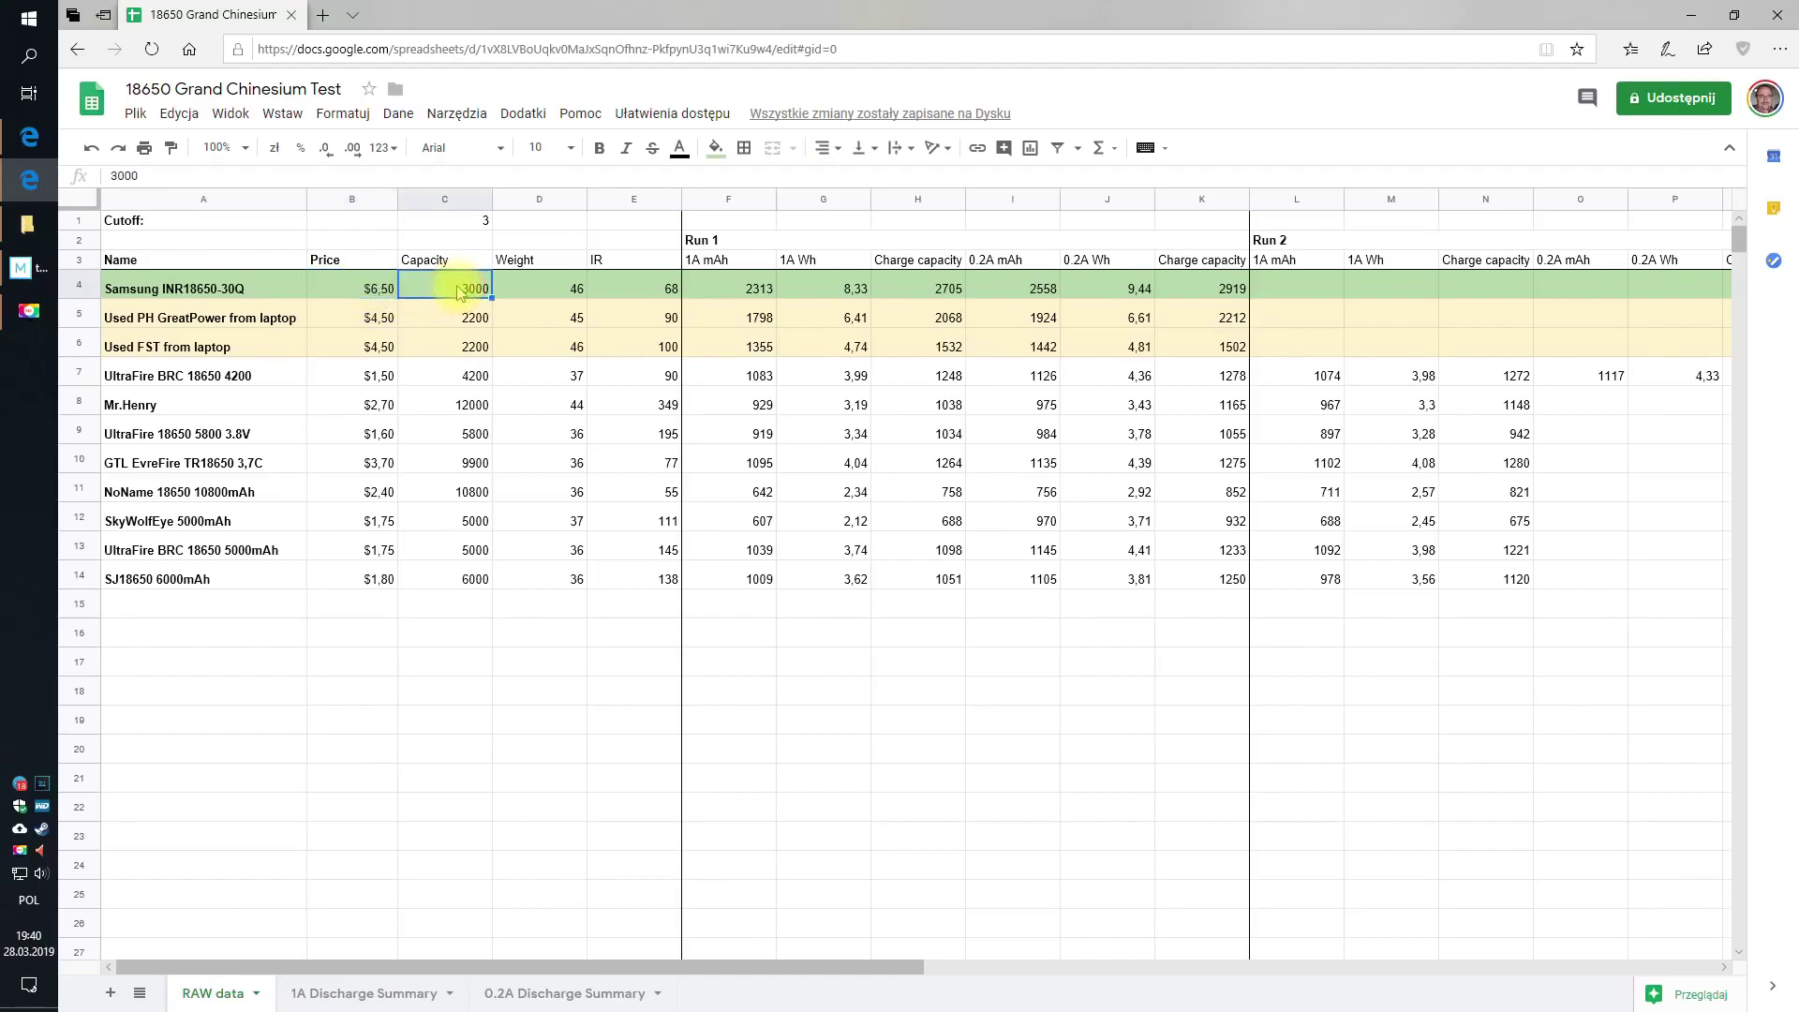
left_click(529, 289)
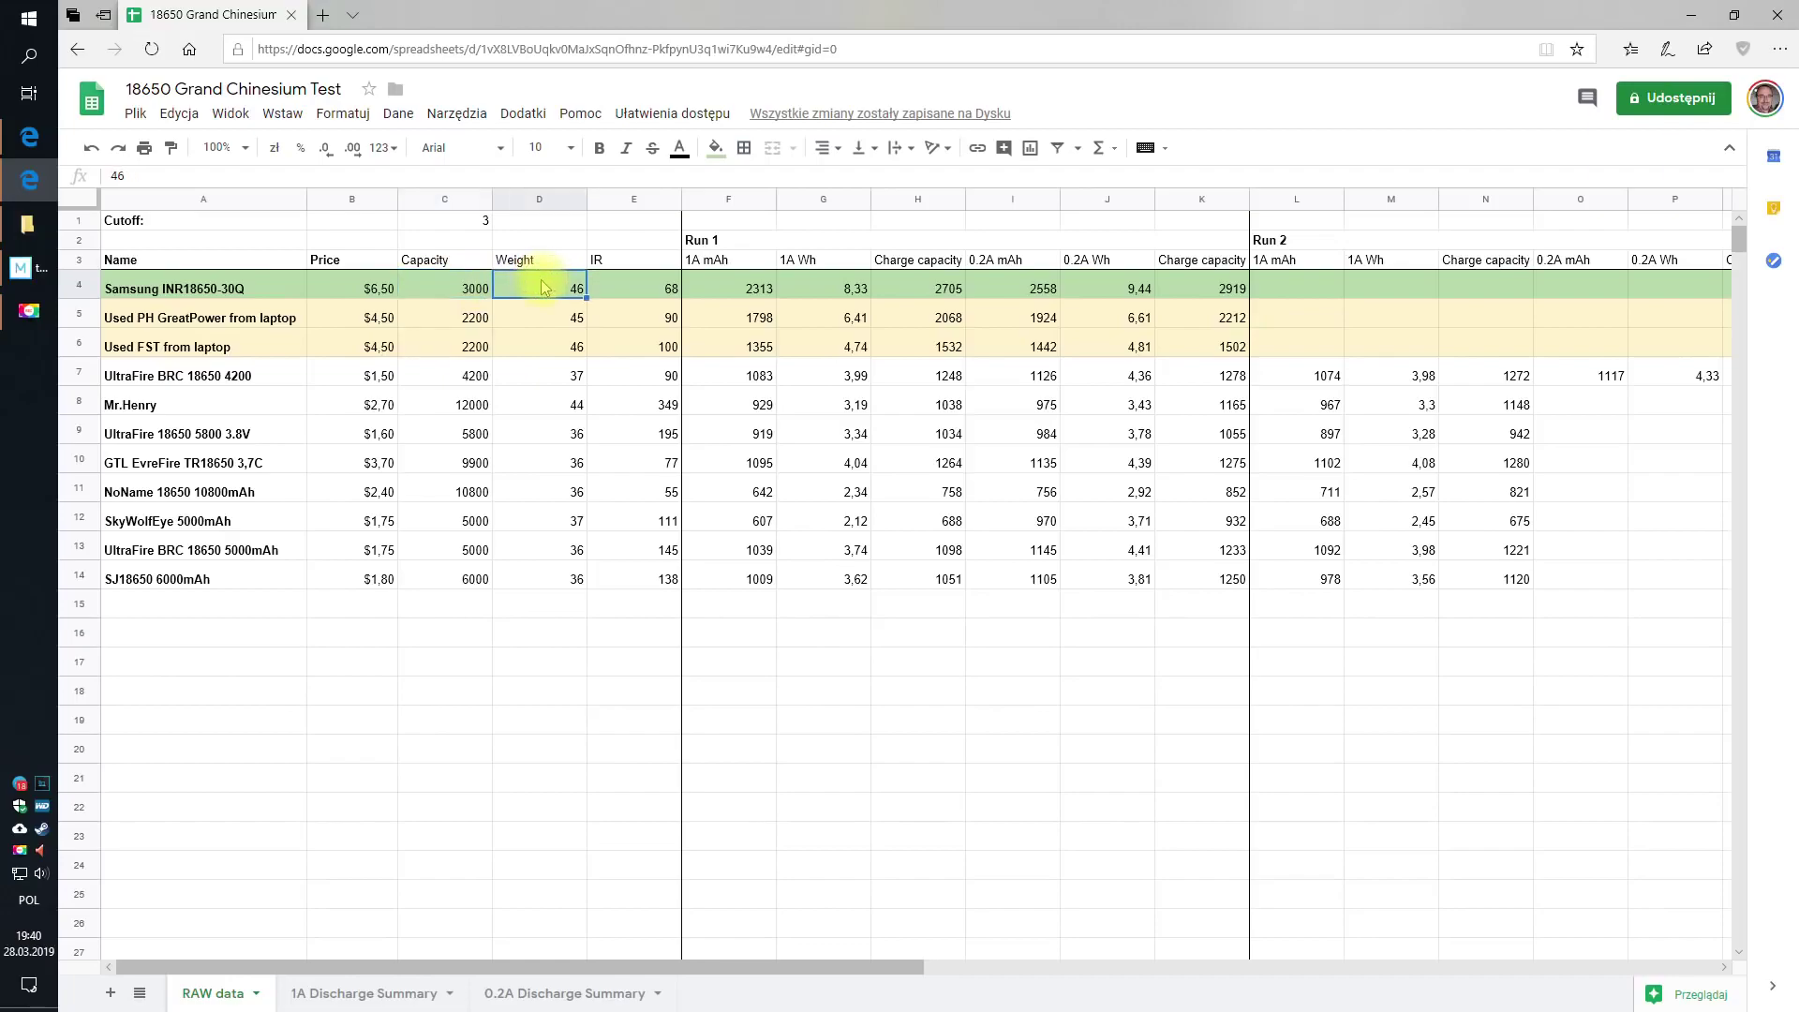
left_click(635, 286)
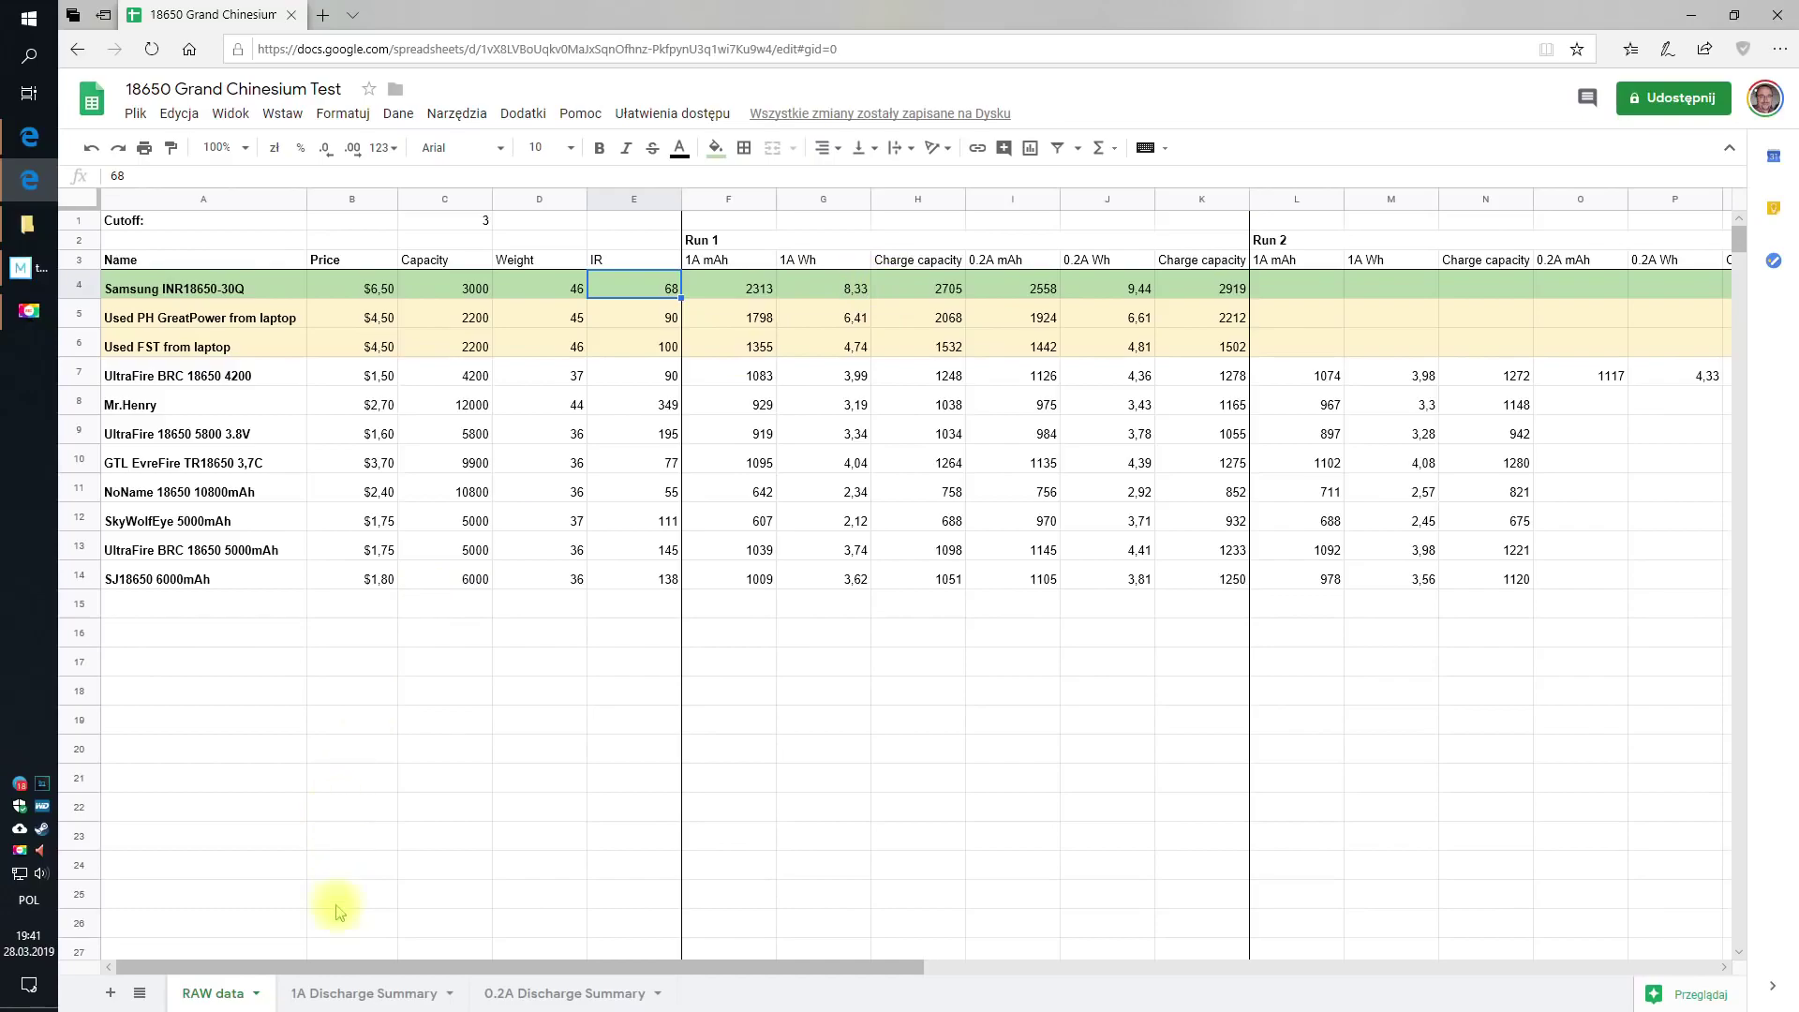
Step: Examine each Samsung INR18650-30Q figure on the 1A Discharge Summary sheet, and view the 0.2A Discharge Summary sheet
left_click(359, 992)
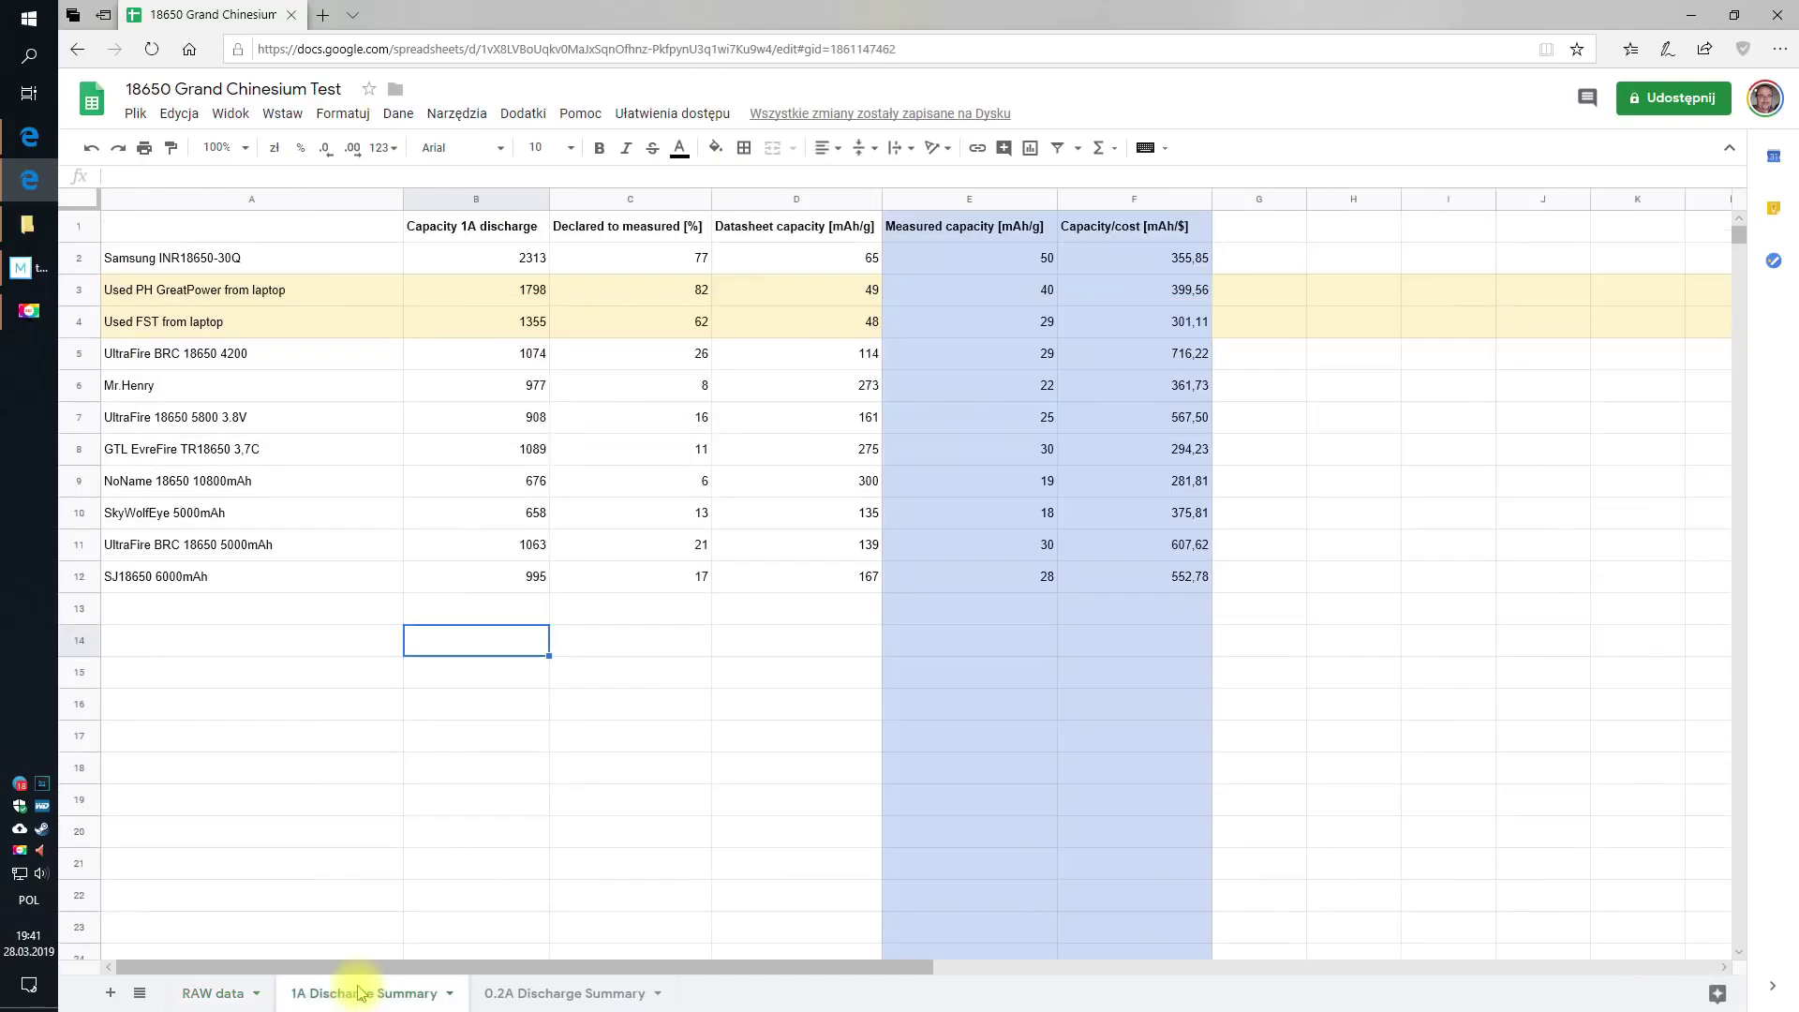
left_click(534, 263)
left_click(643, 260)
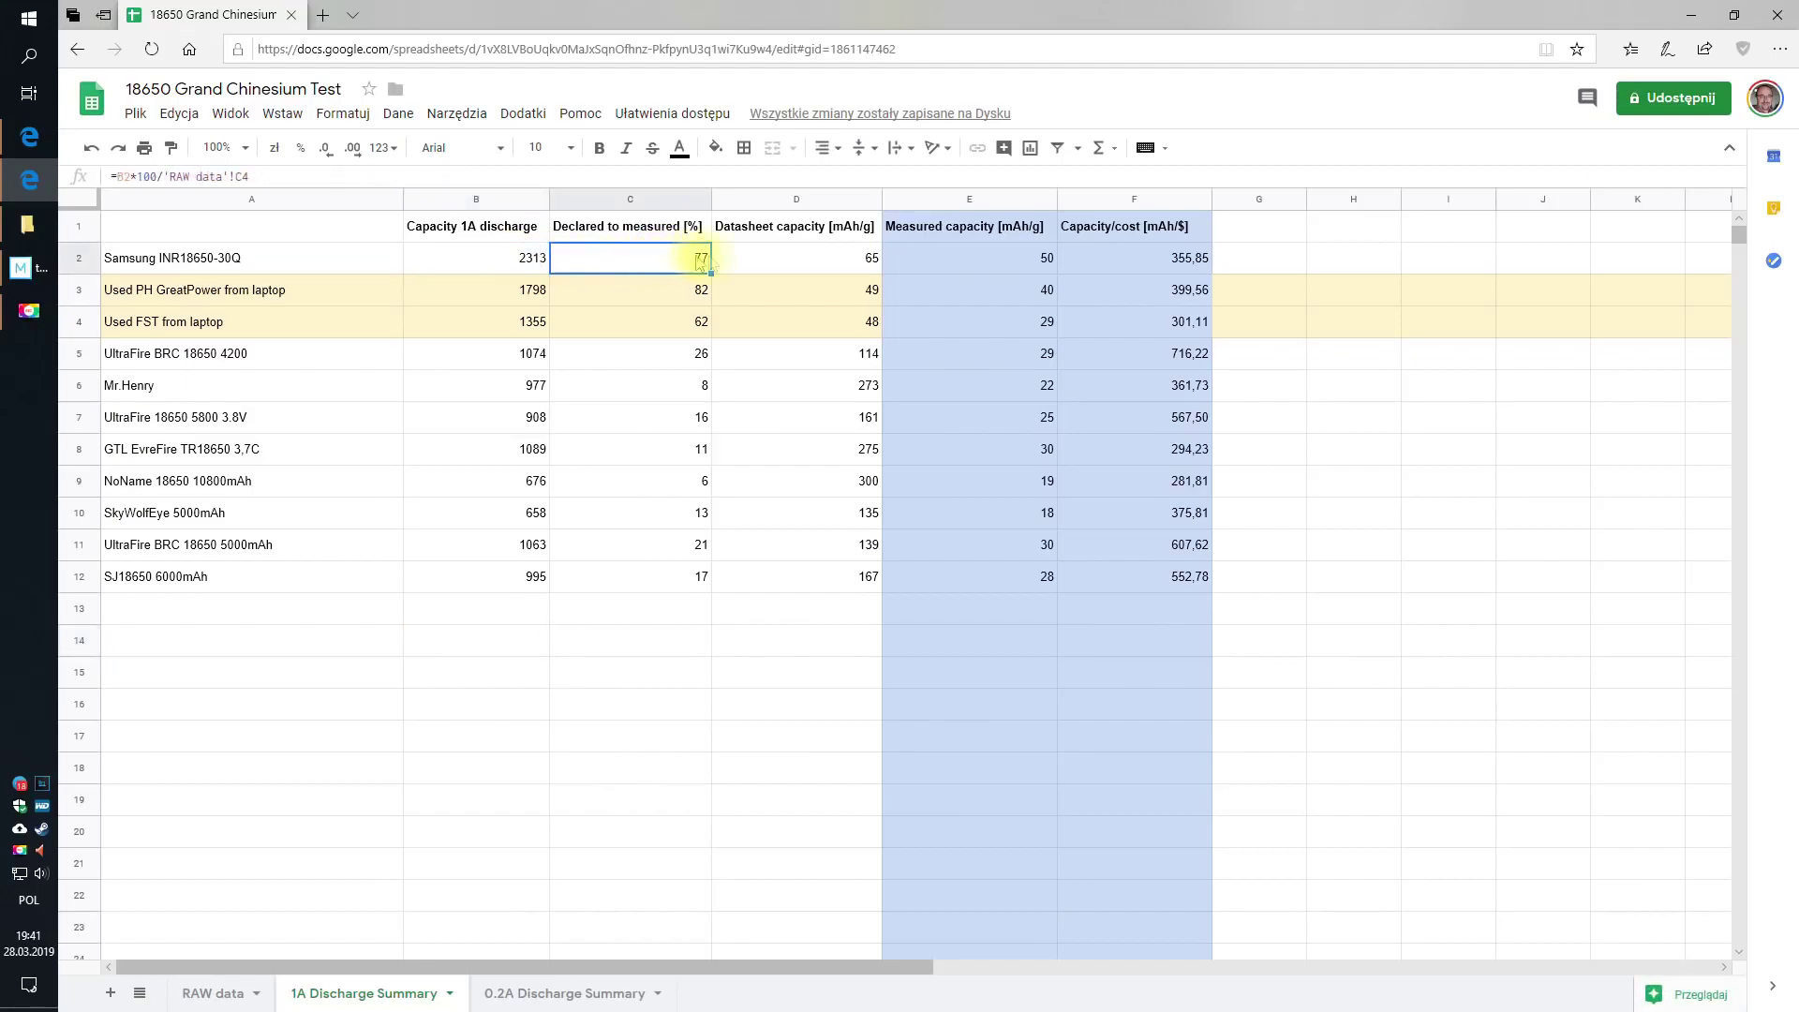
left_click(870, 262)
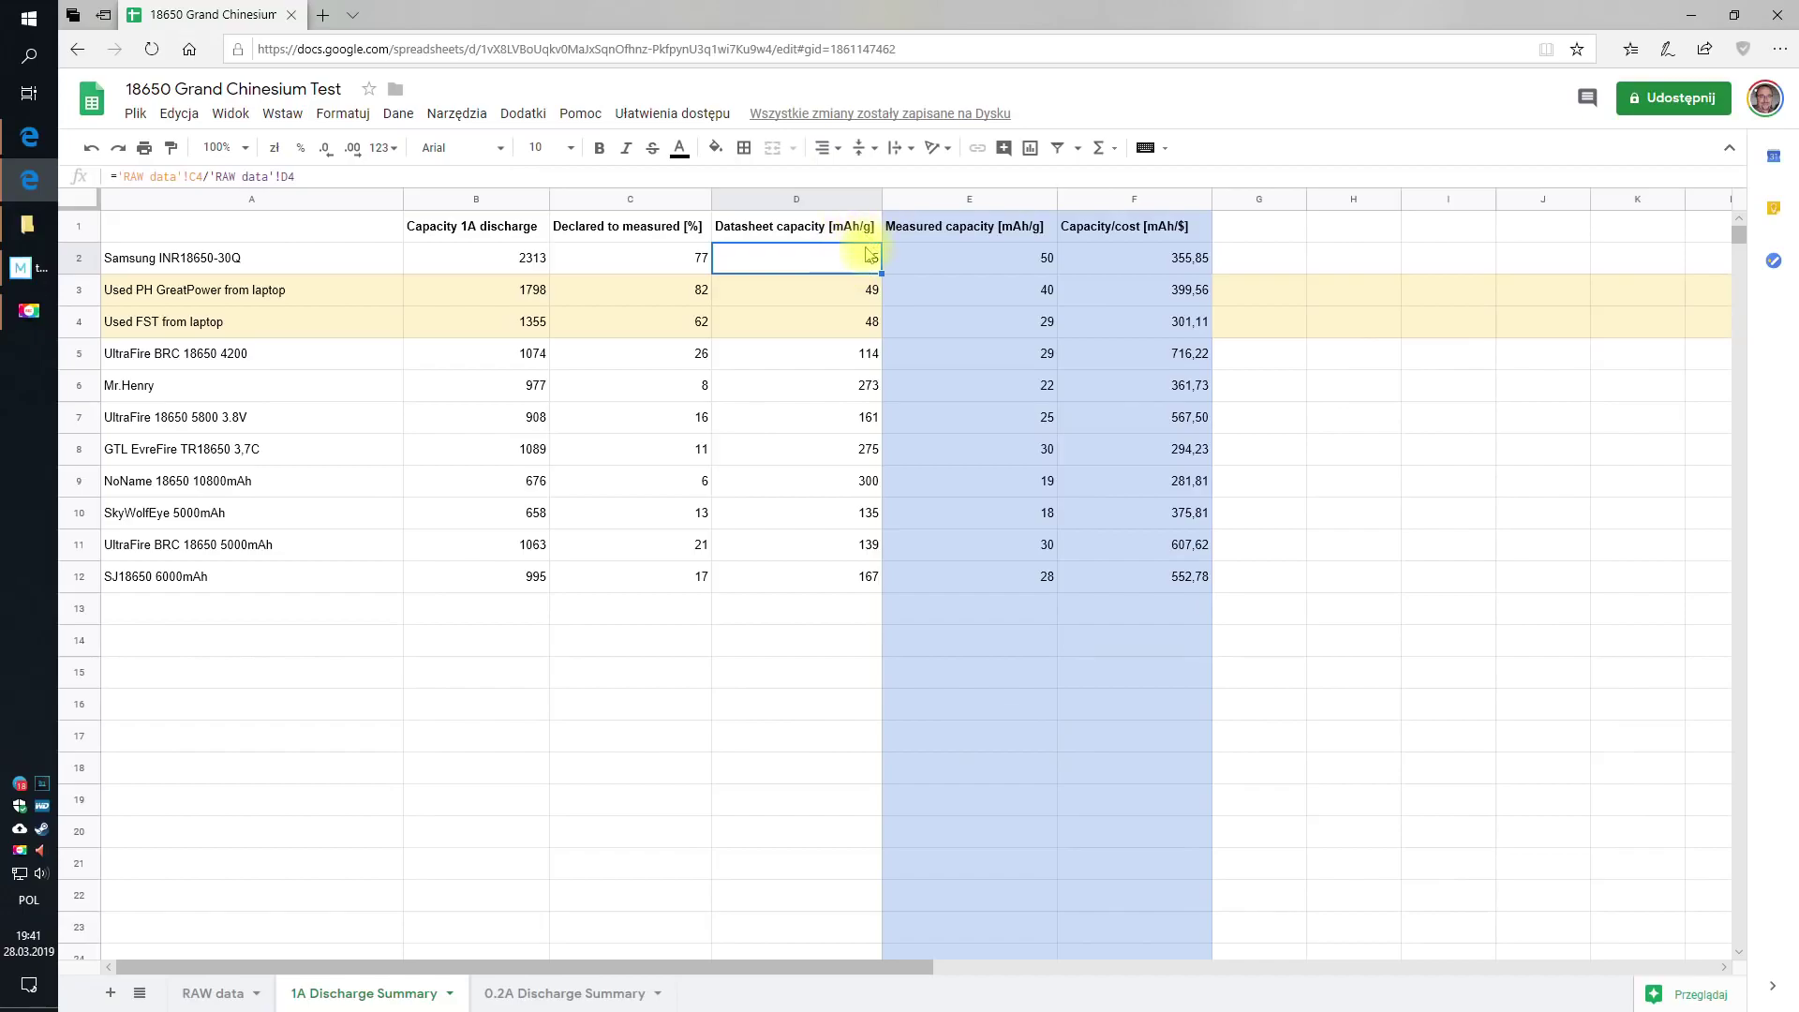
left_click(943, 255)
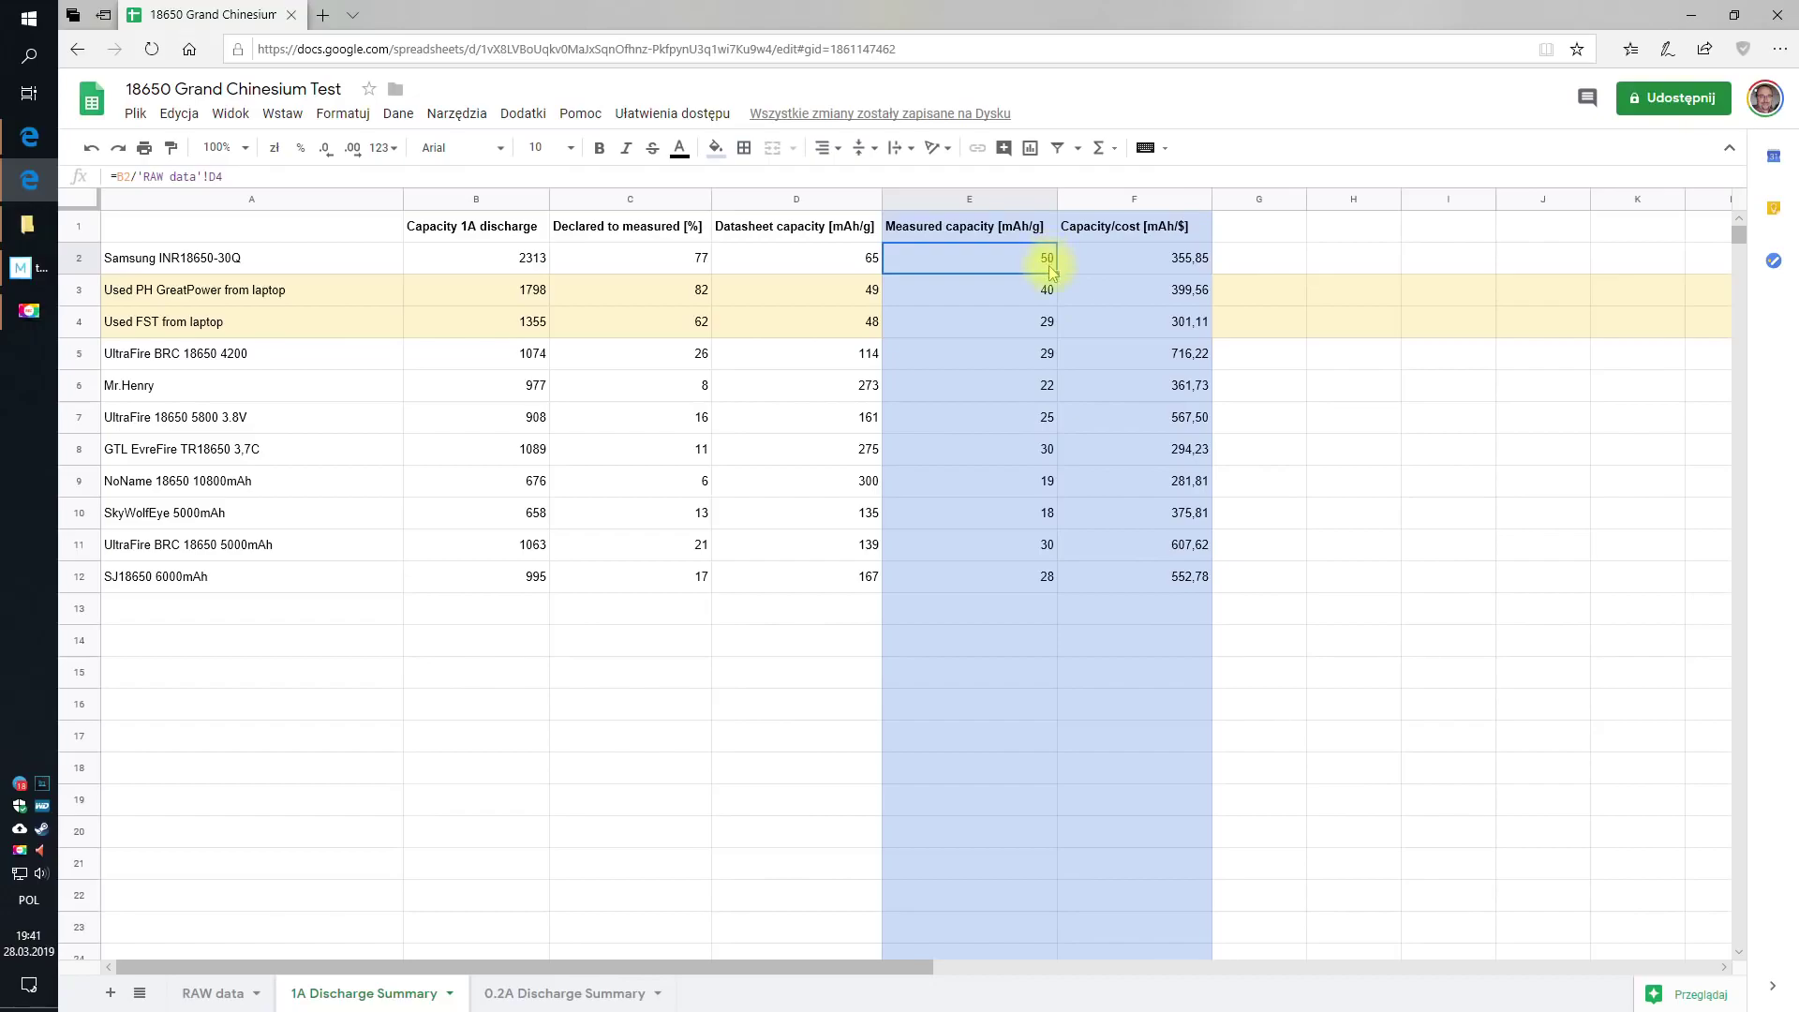
left_click(1173, 256)
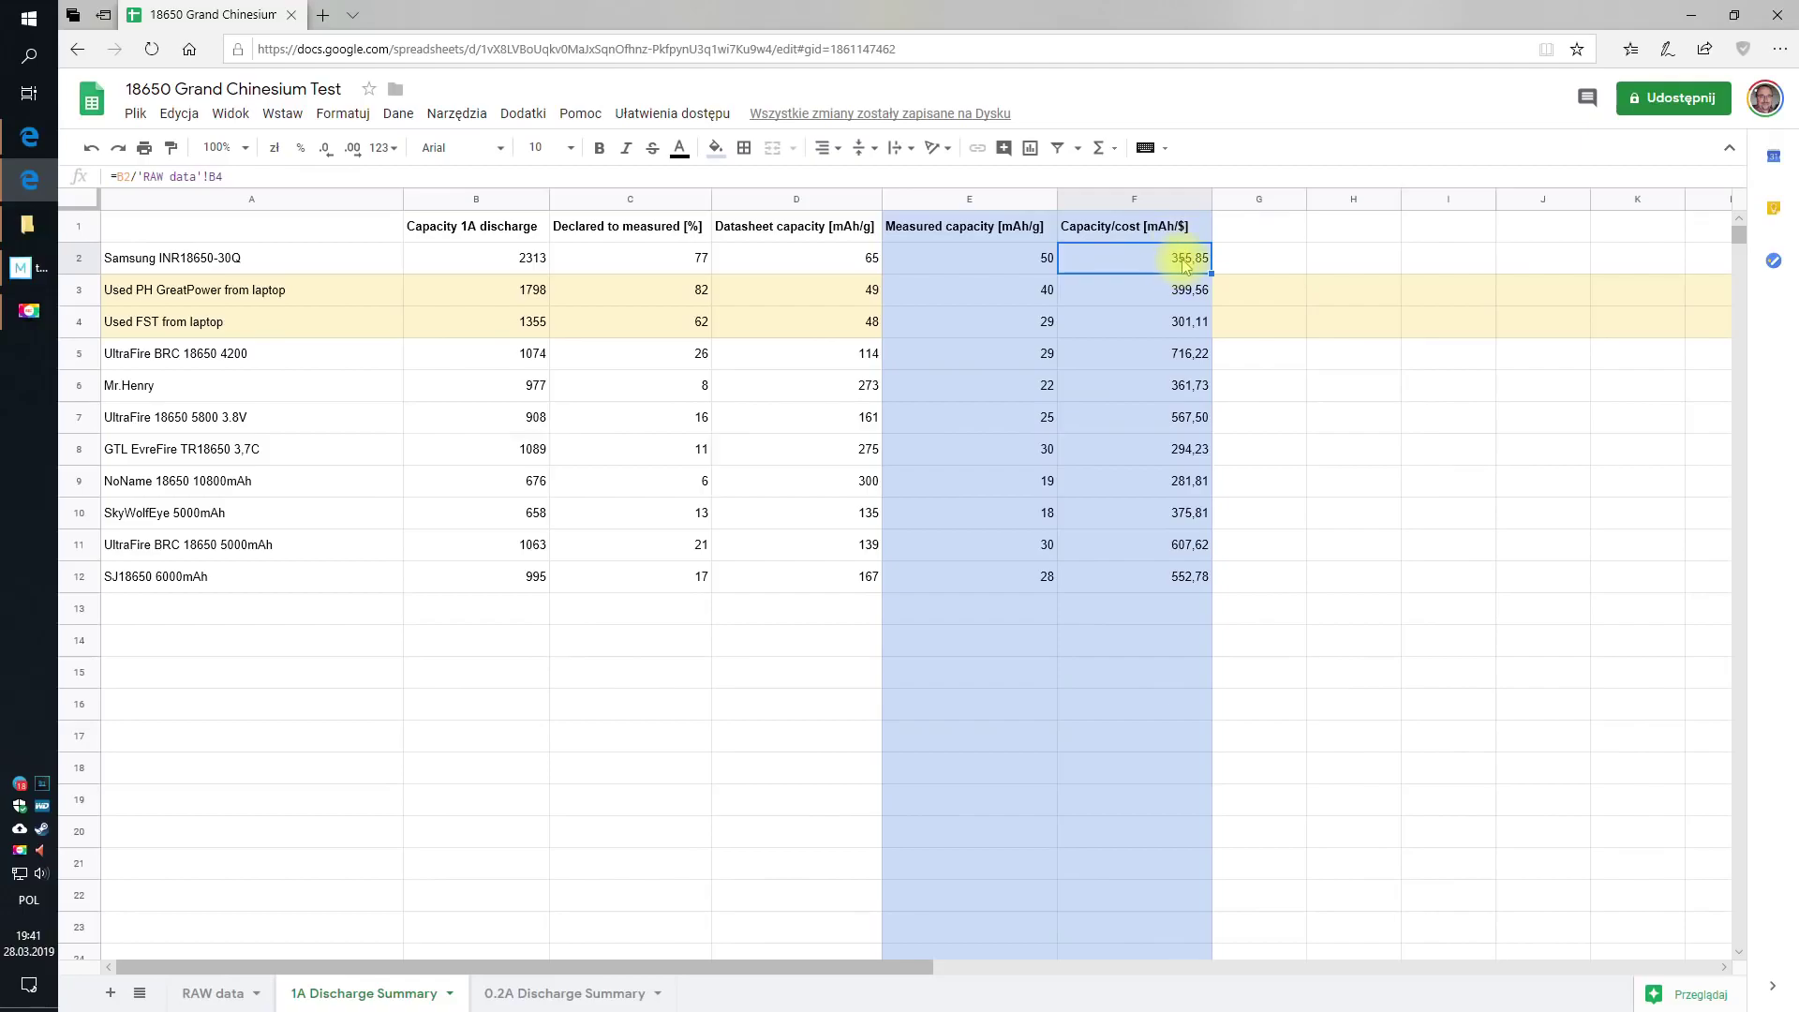
left_click(551, 995)
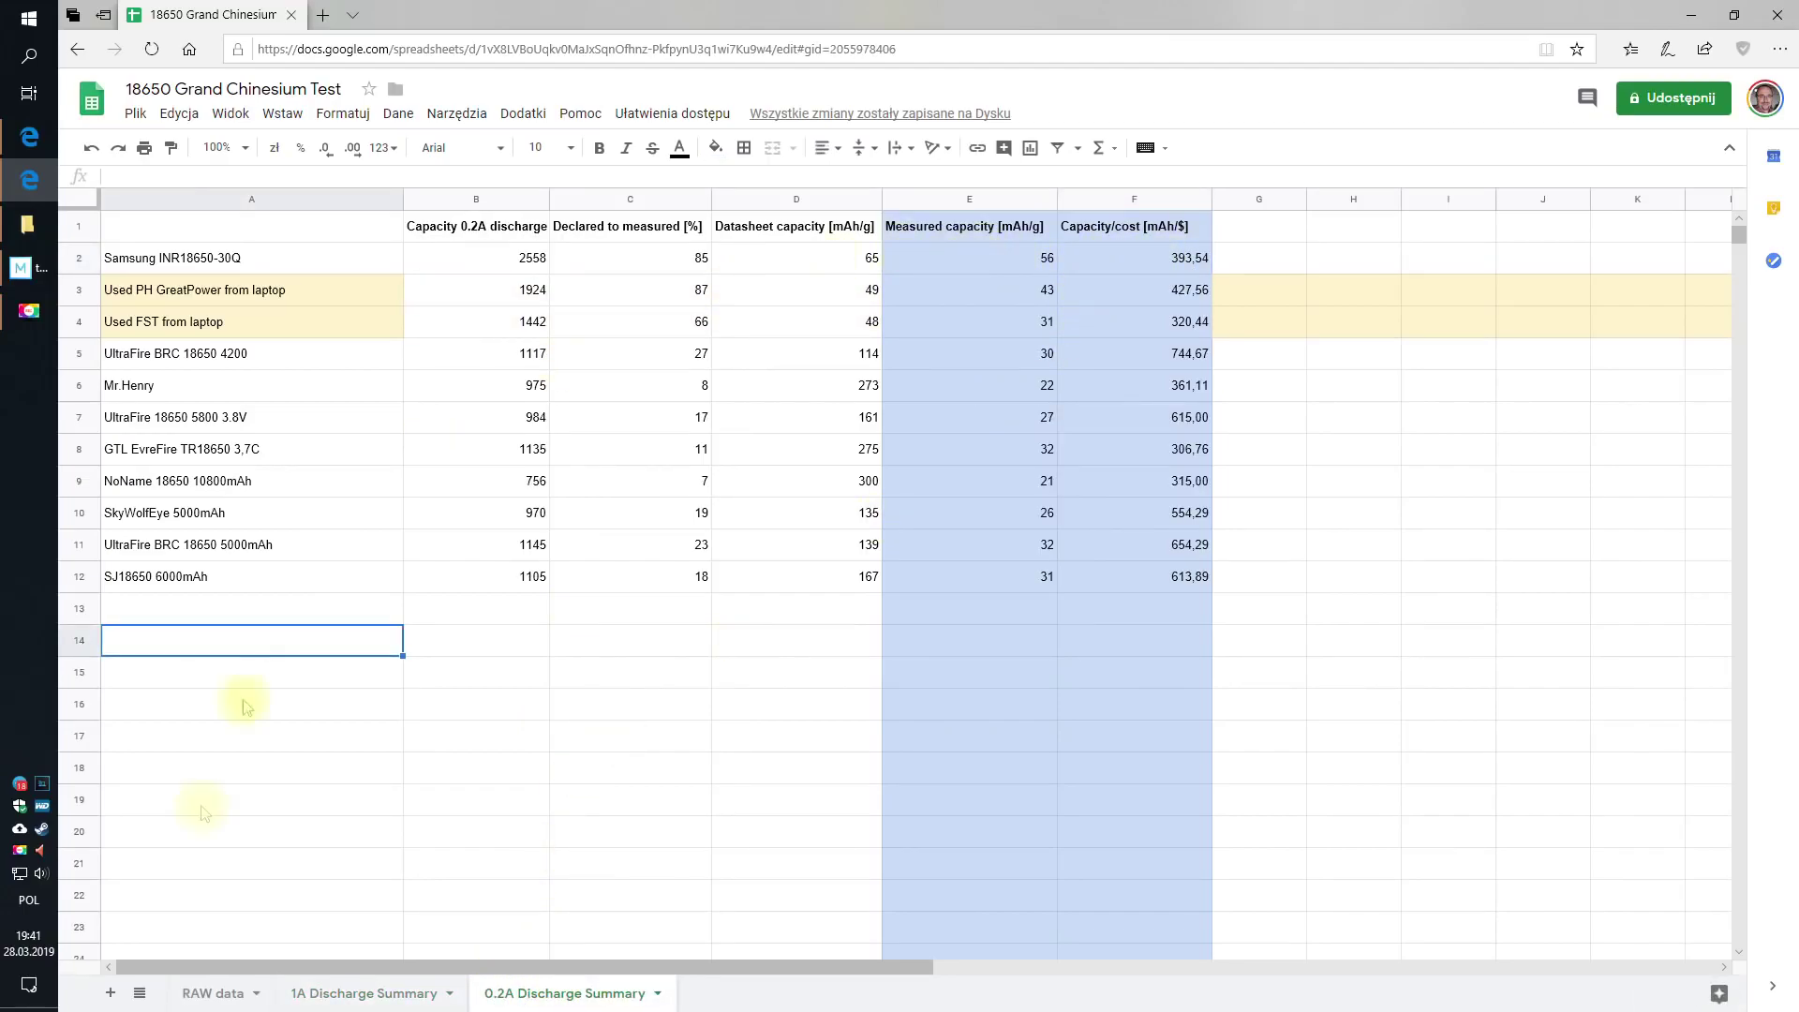
Step: On the RAW data sheet, check the used laptop cells' price and compare their Run 1 1A mAh with the UltraFire BRC 18650 4200
left_click(211, 993)
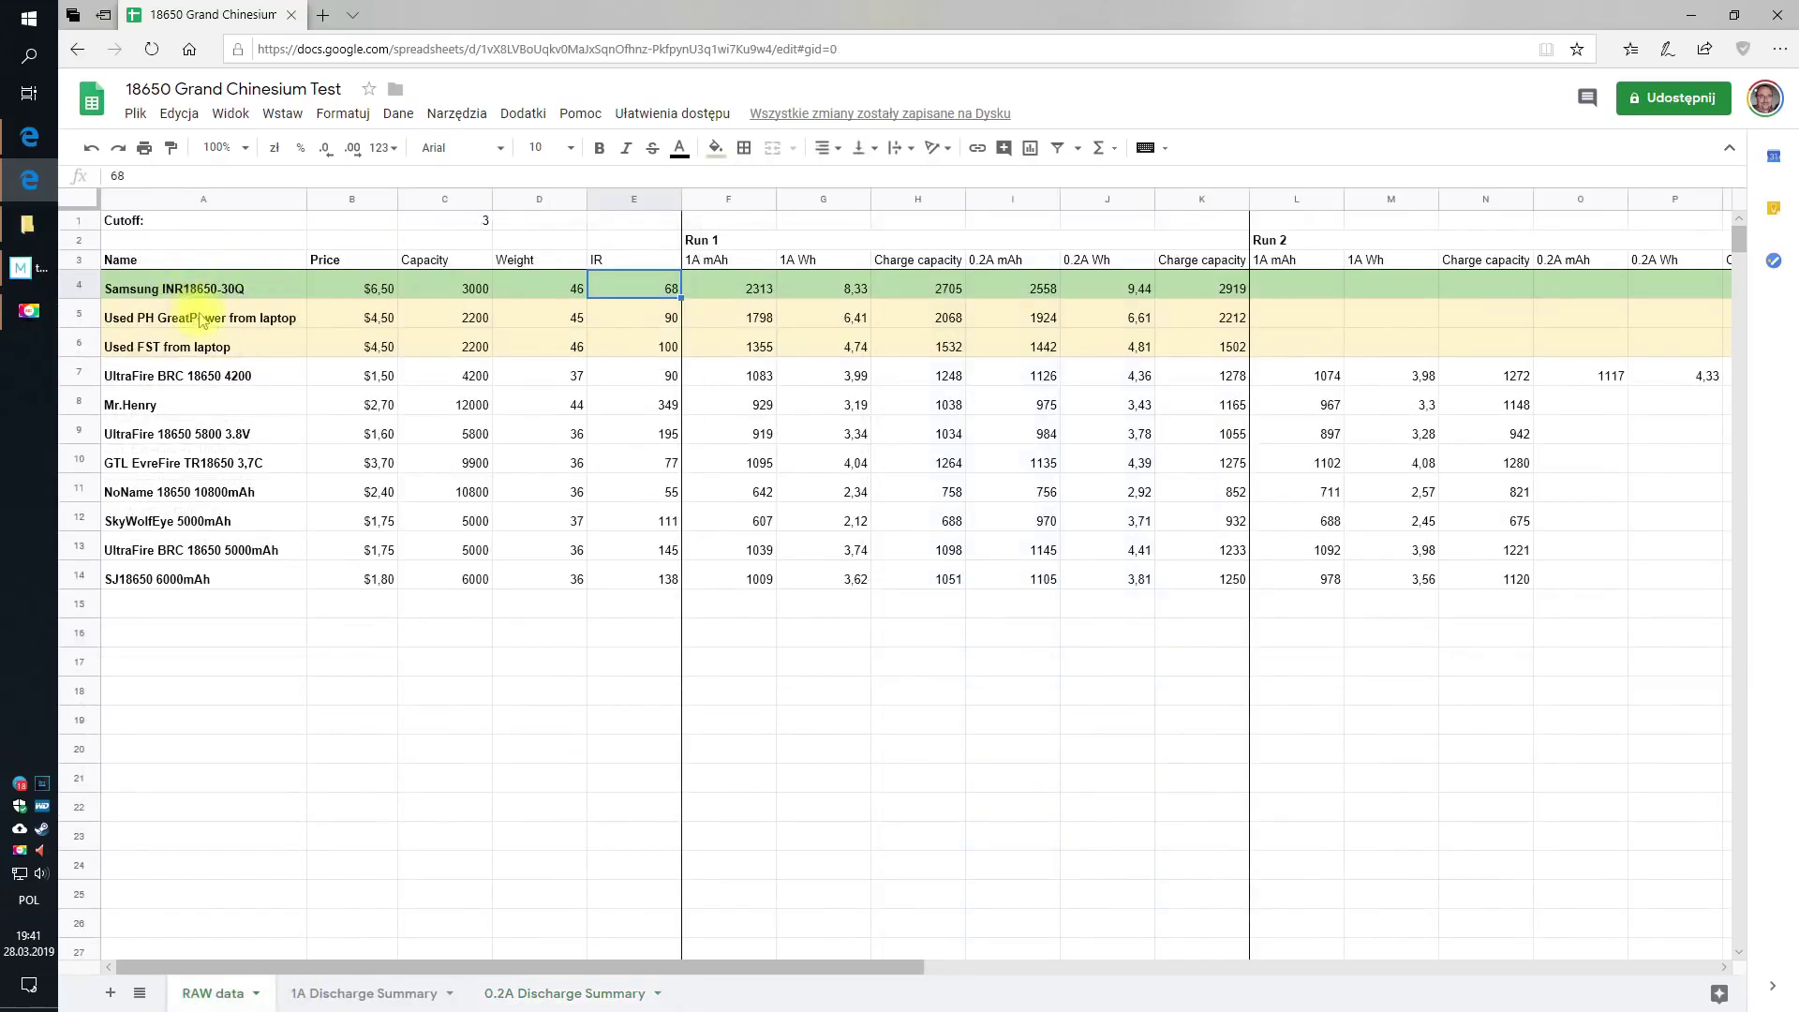
left_click(200, 319)
left_click(220, 346)
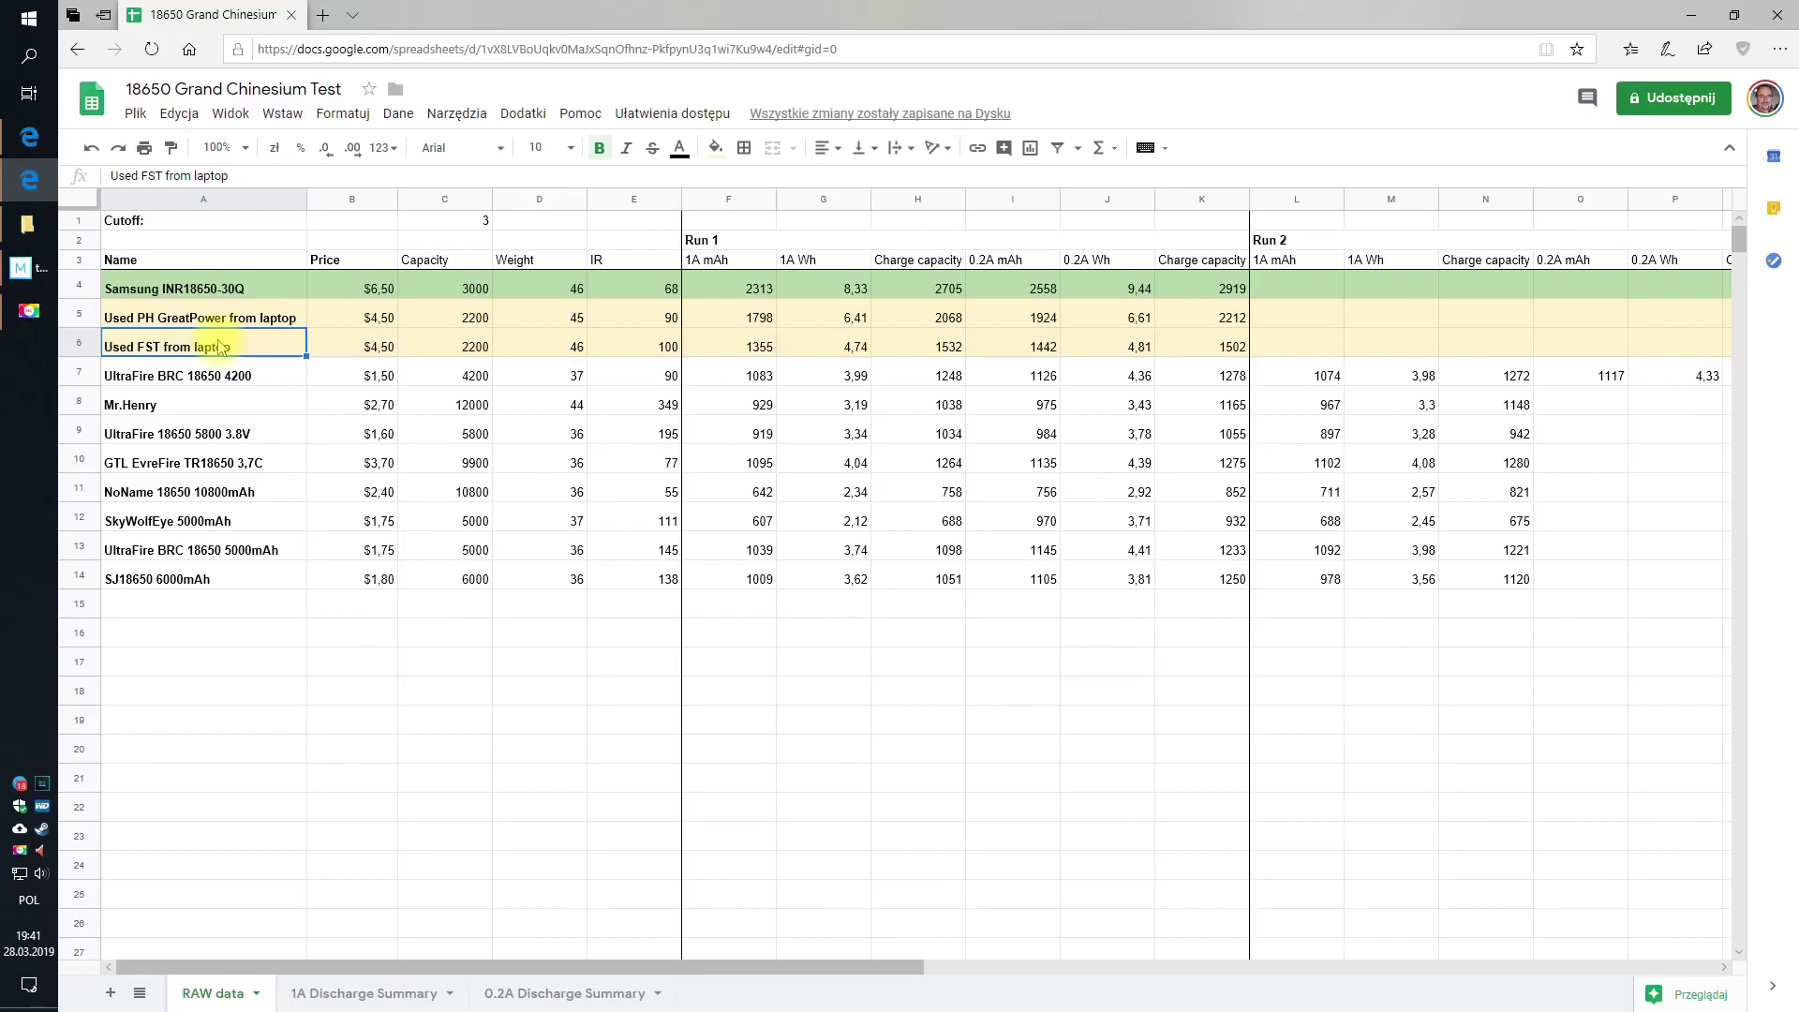
left_click(247, 319)
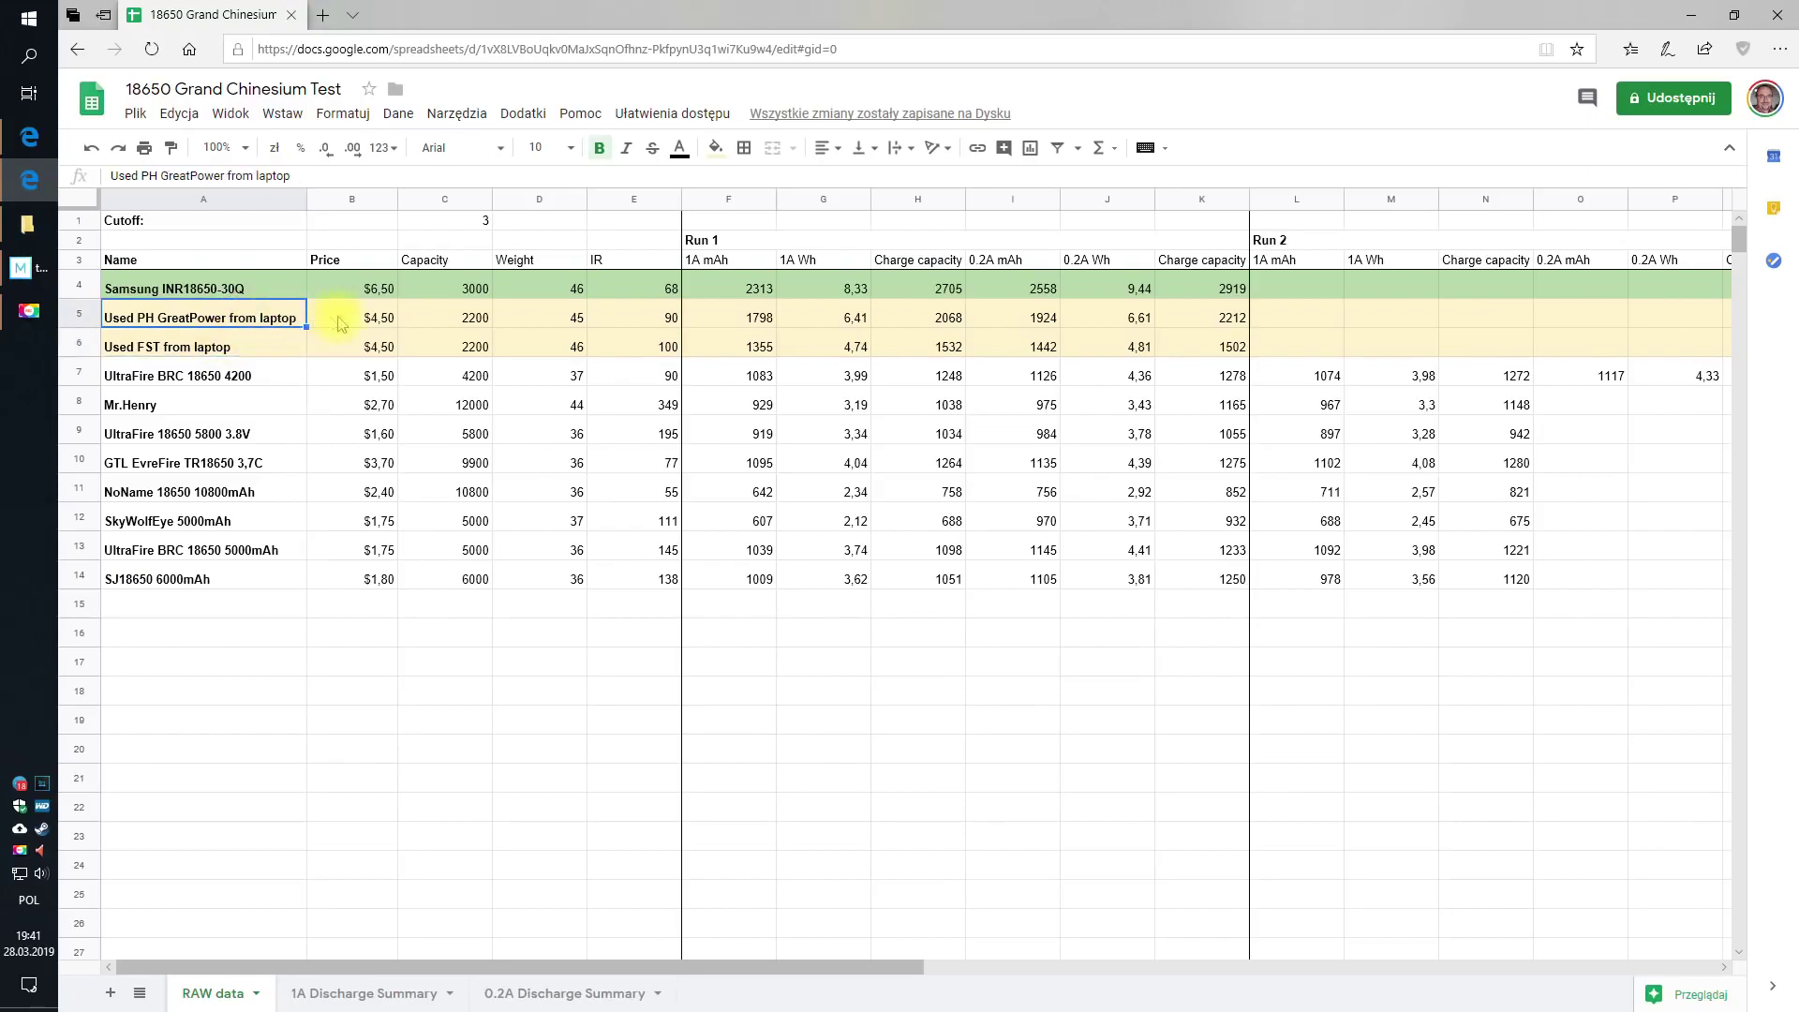
left_click(384, 347)
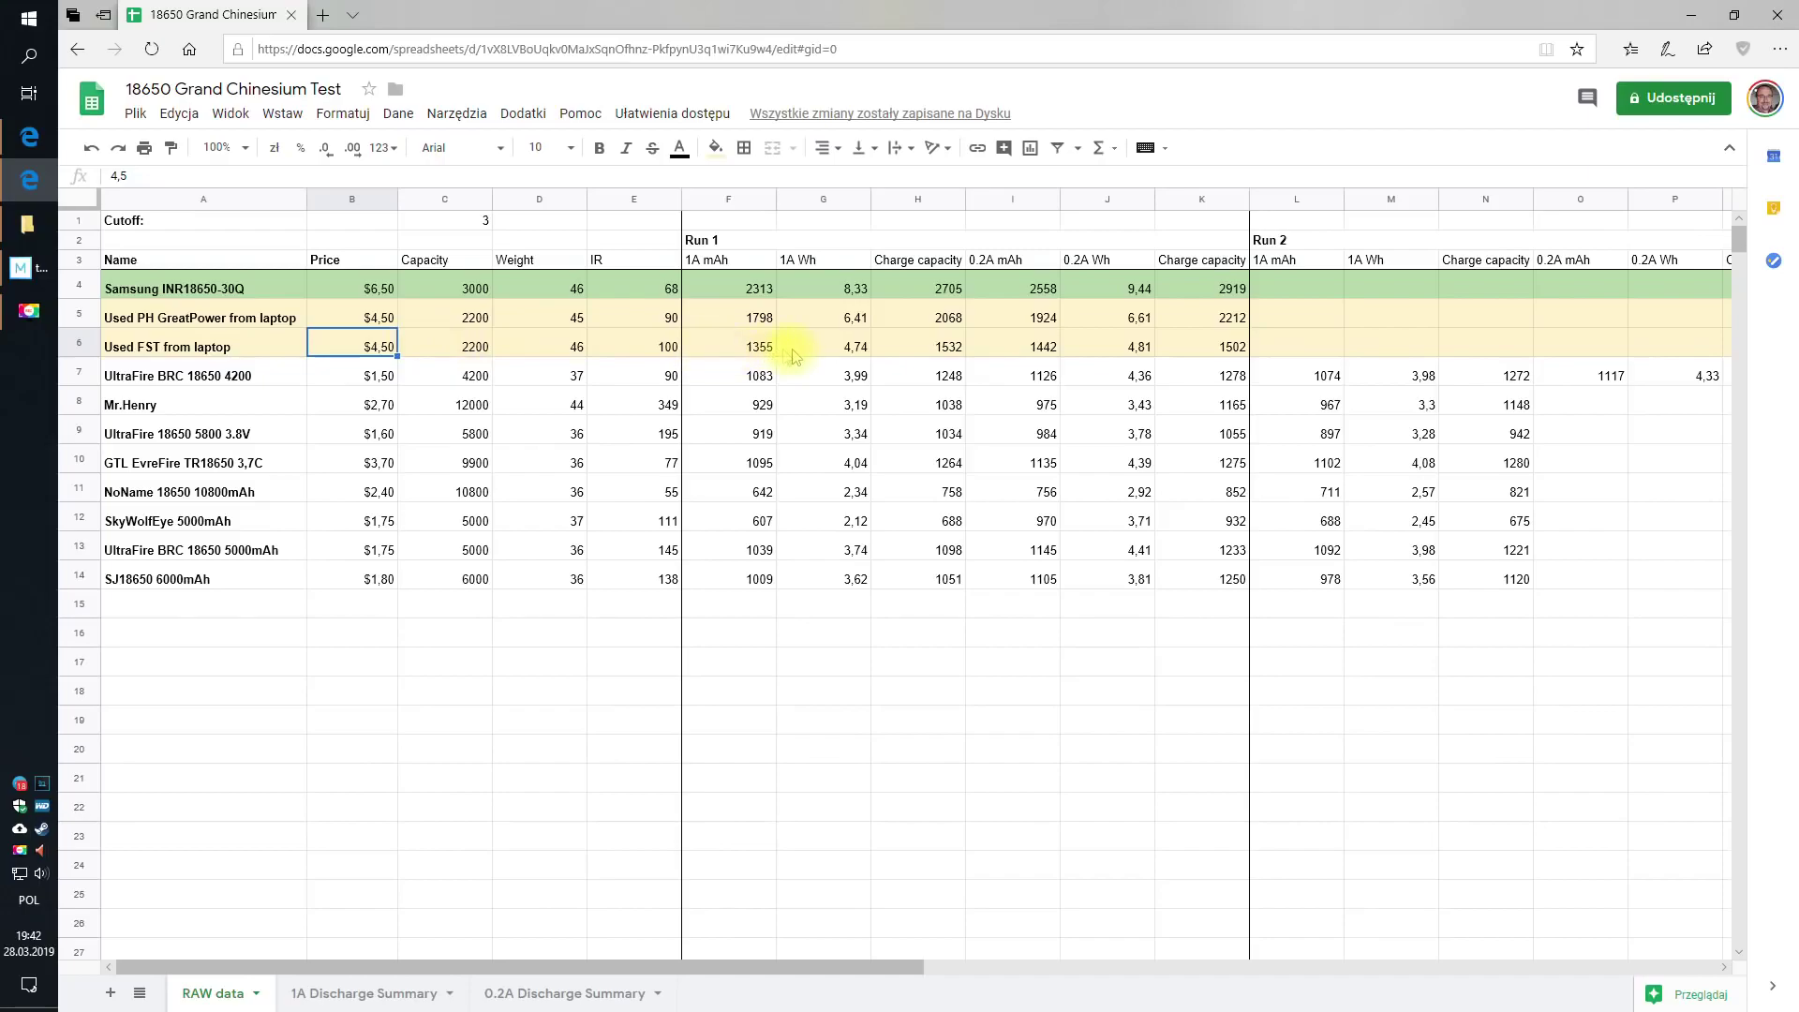
left_click(759, 320)
left_click(759, 348)
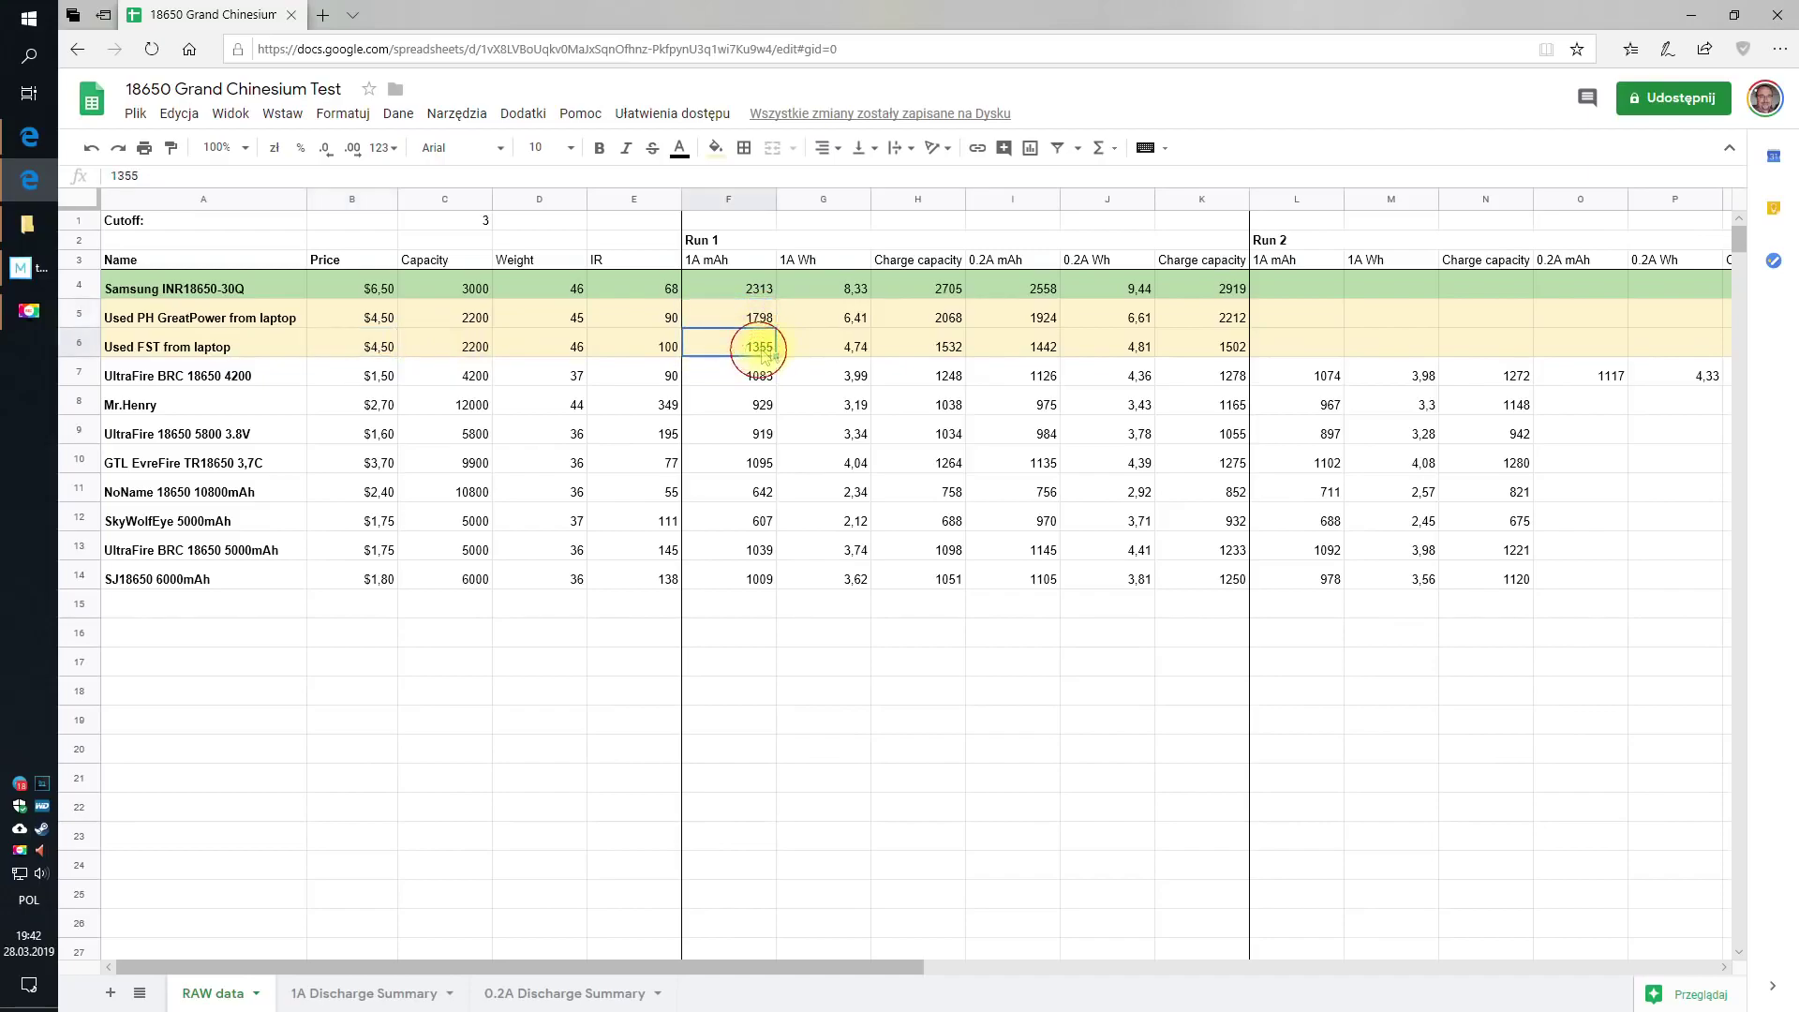
left_click(767, 378)
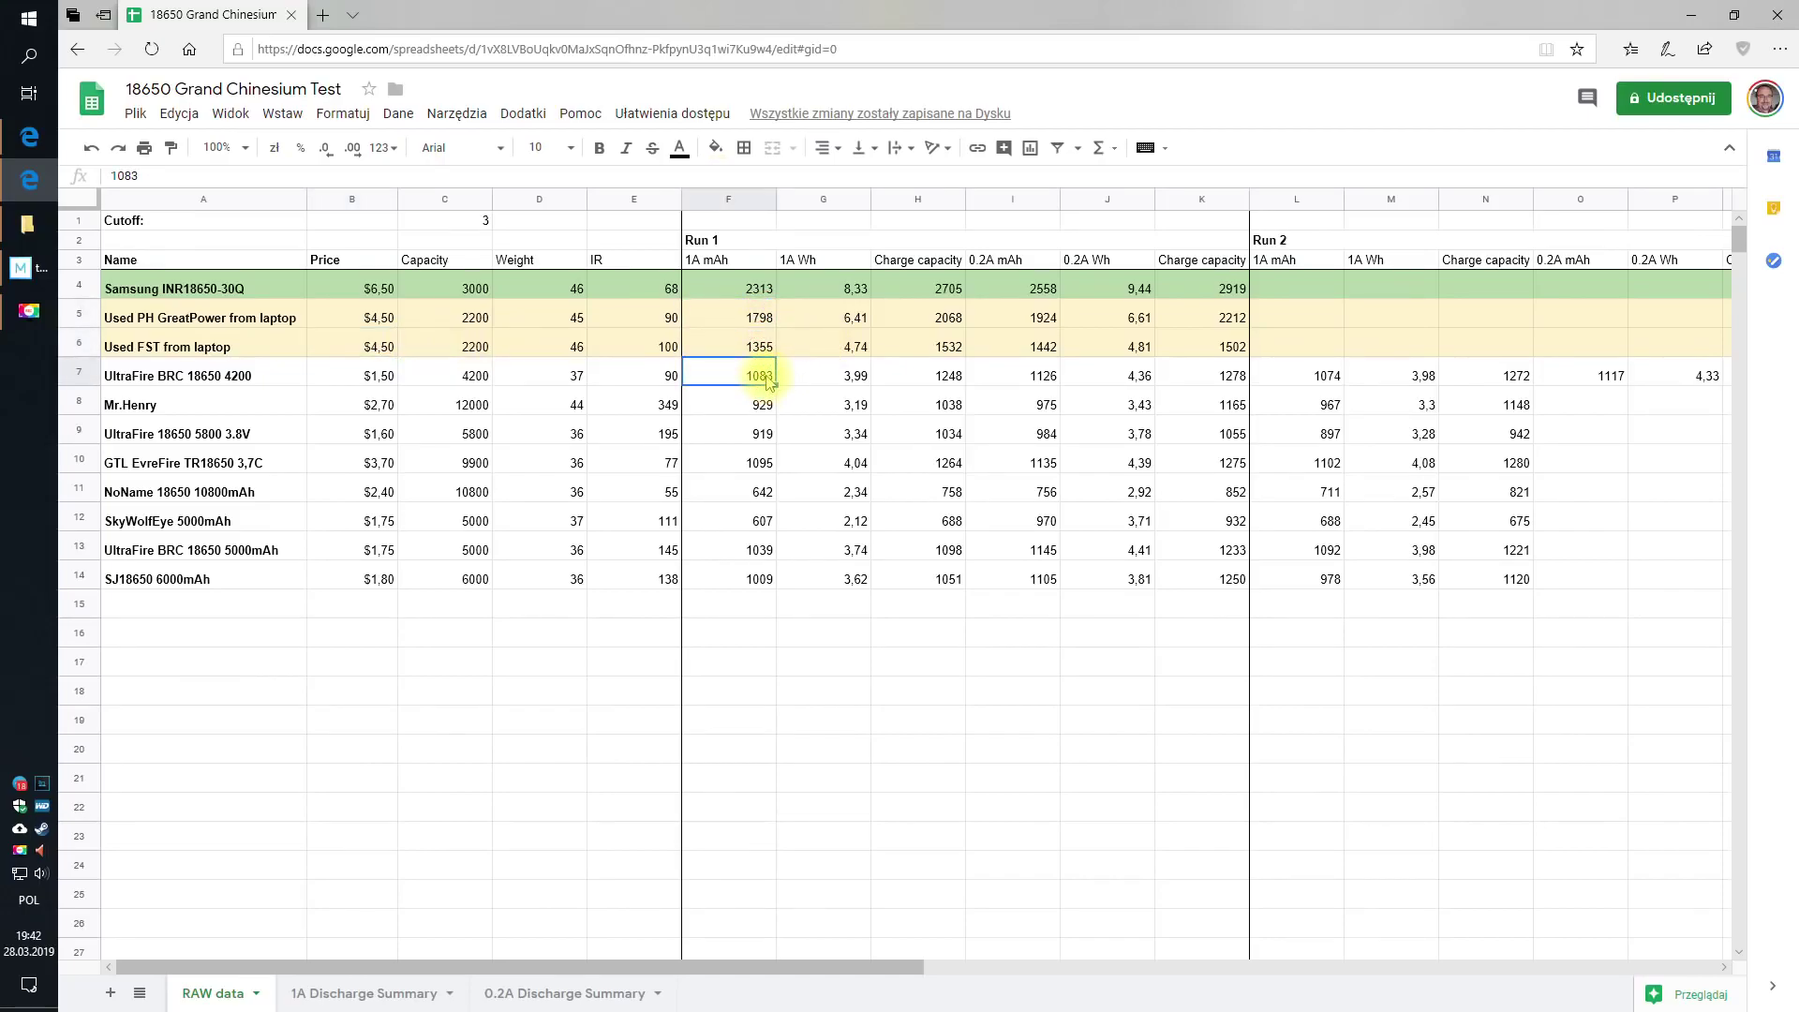
Step: Compare the Mr.Henry cell's declared capacity with its Run 1 1A and 0.2A mAh results
left_click(255, 404)
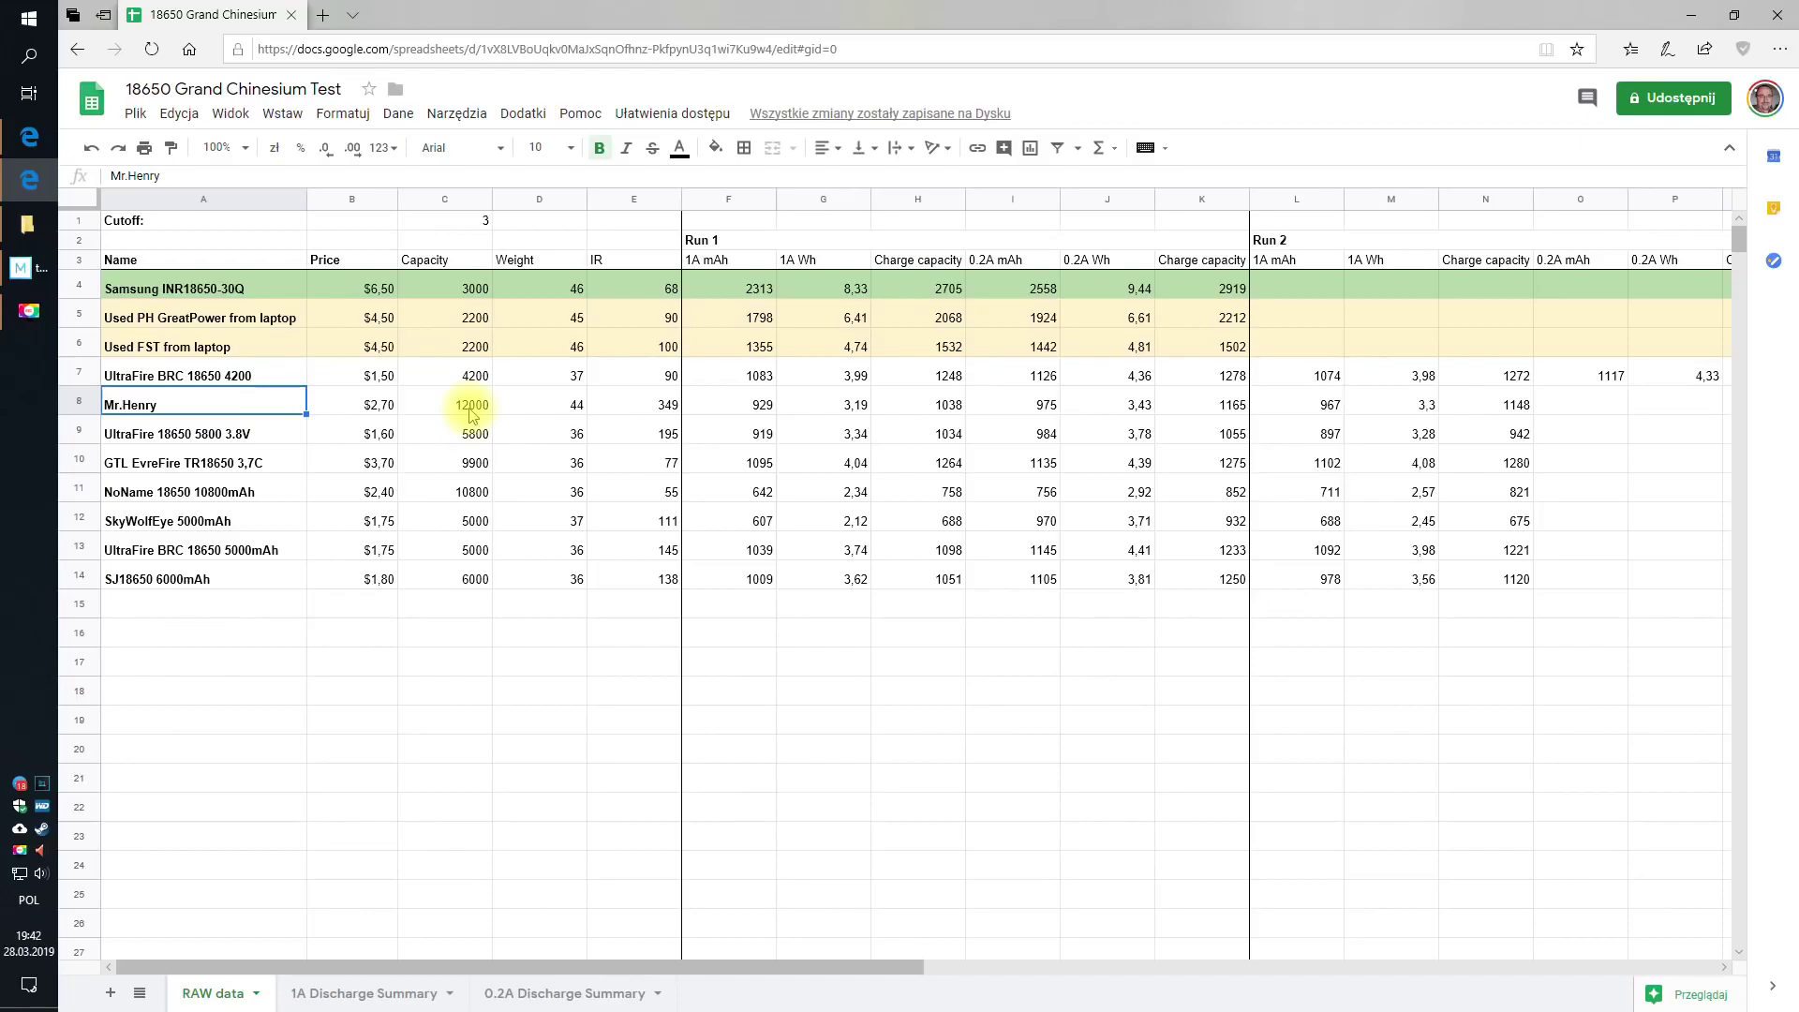
left_click(473, 412)
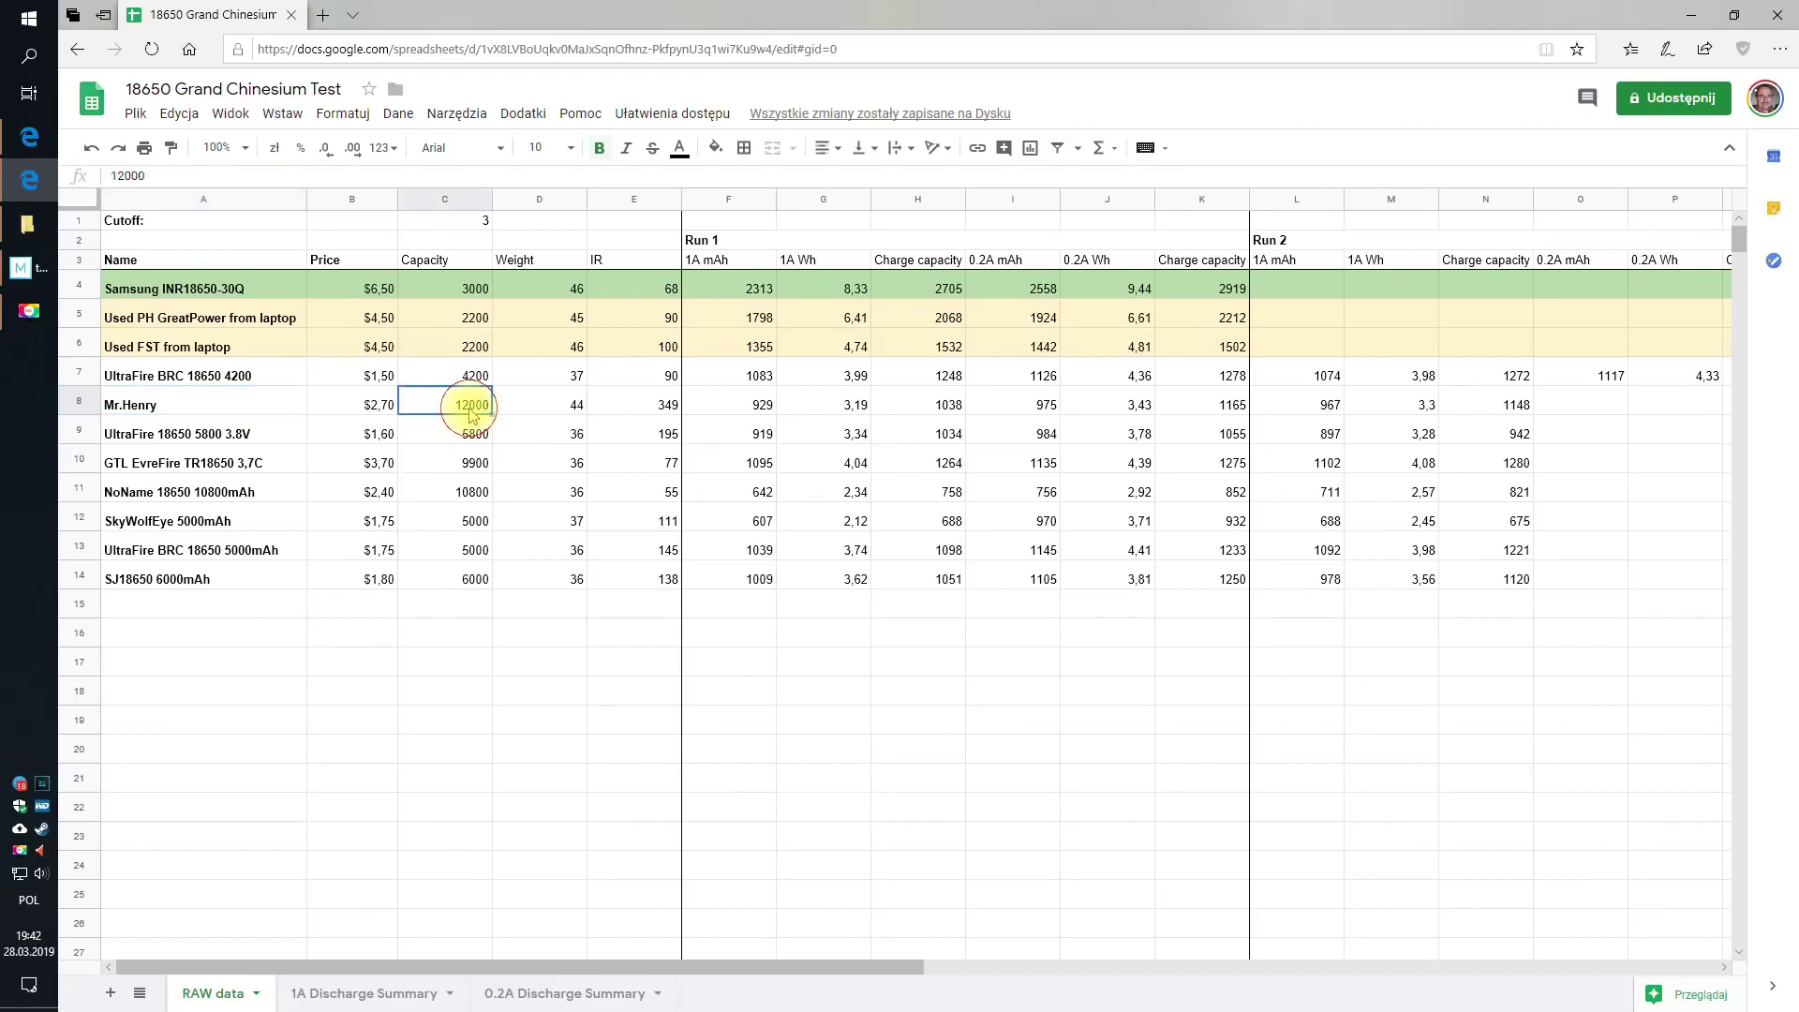
left_click(760, 414)
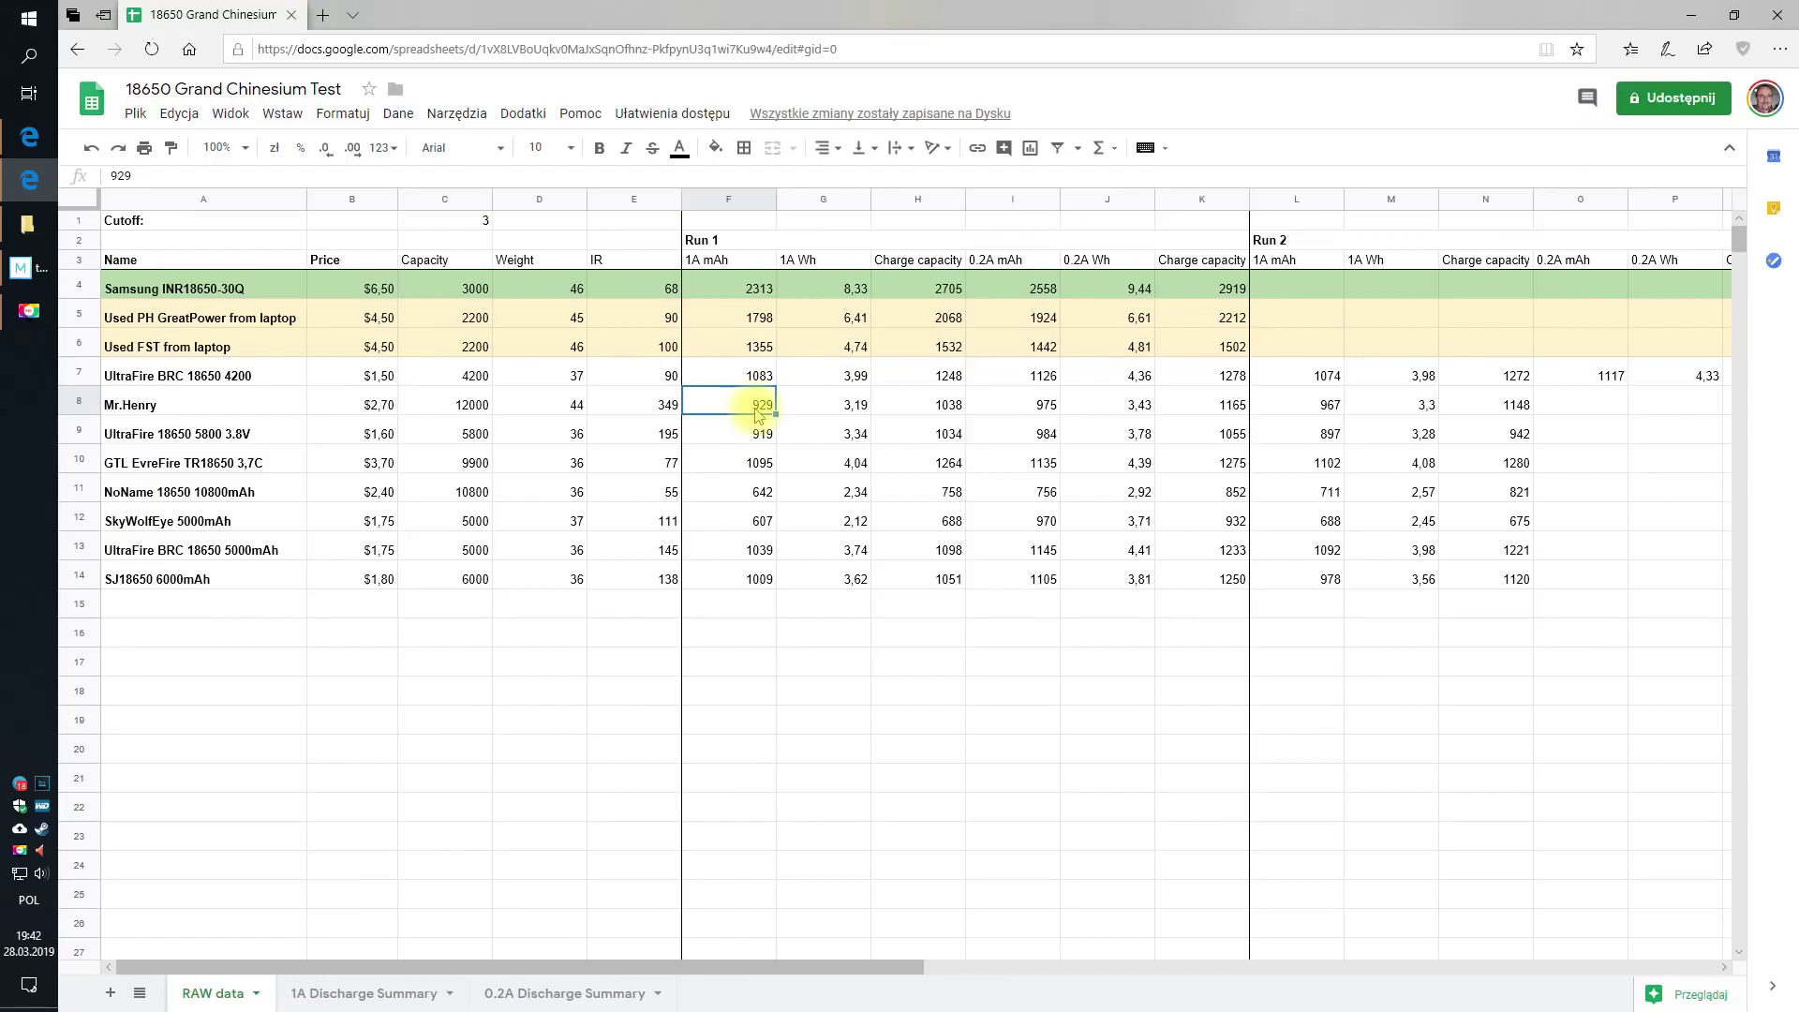
left_click(1038, 410)
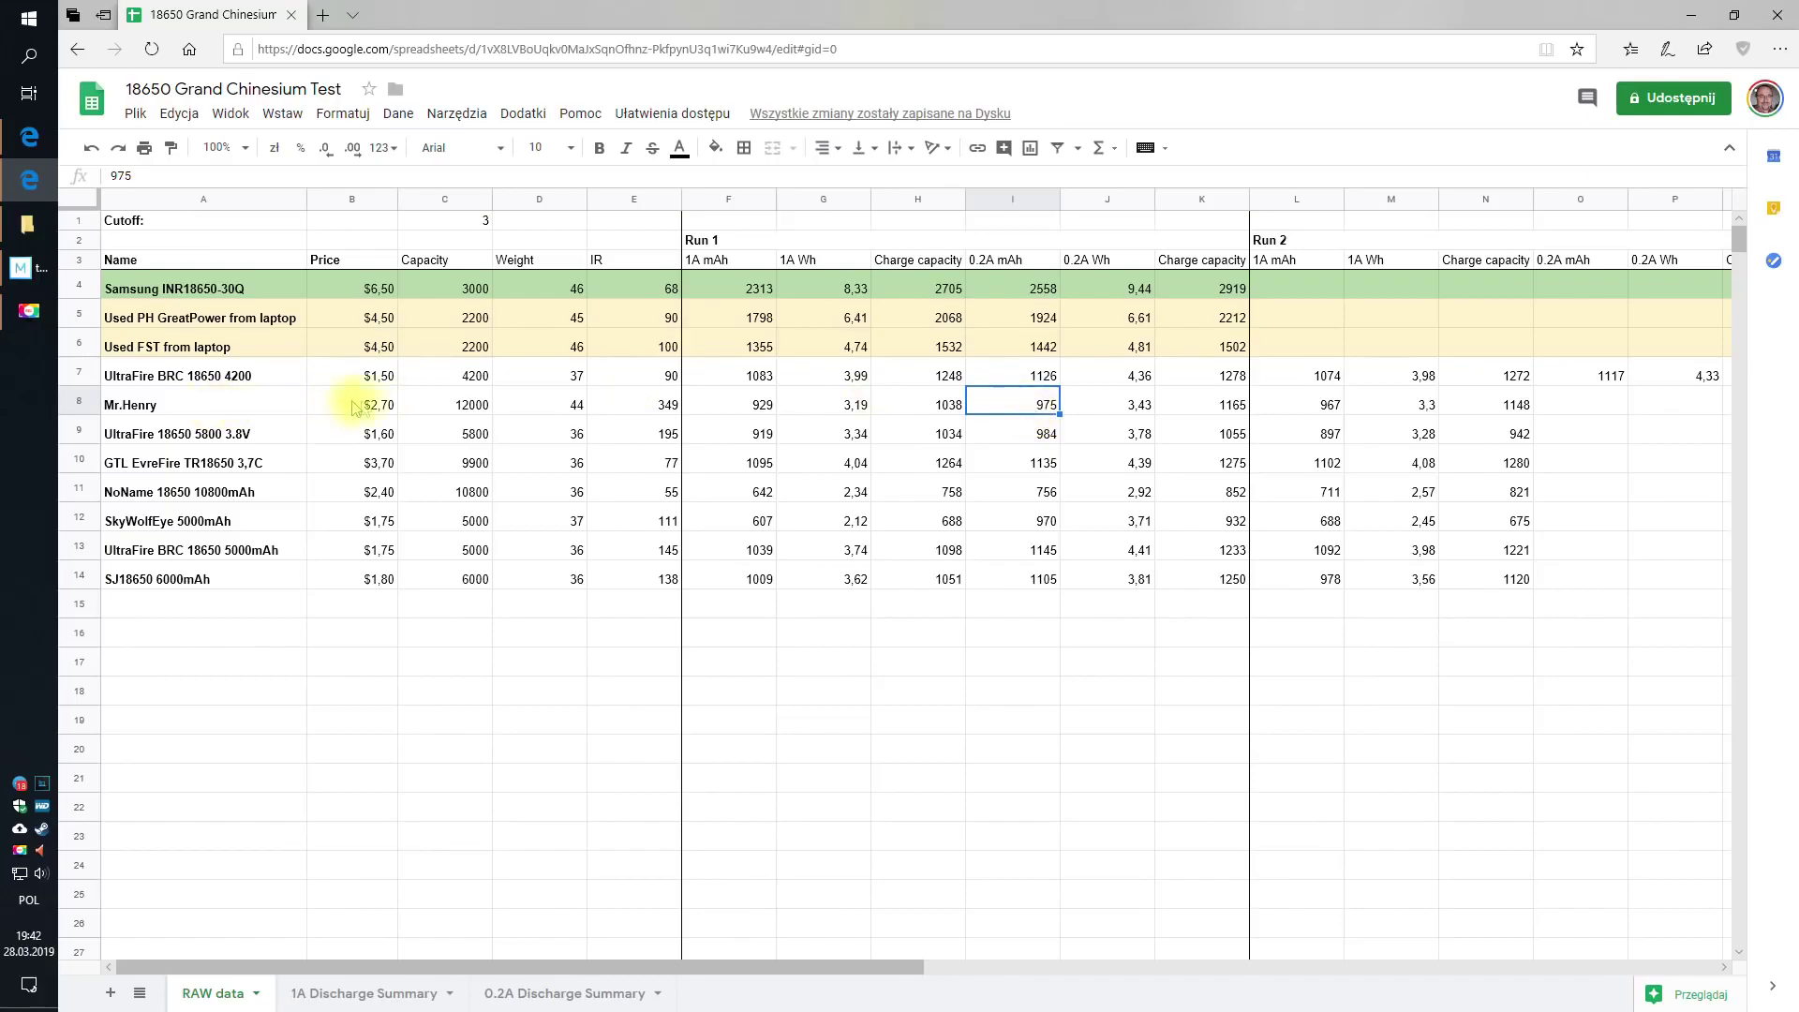
Step: Compare declared capacity with Run 1 results for the NoName 10800mAh, SkyWolfEye 5000mAh and UltraFire BRC 5000mAh cells
left_click(464, 491)
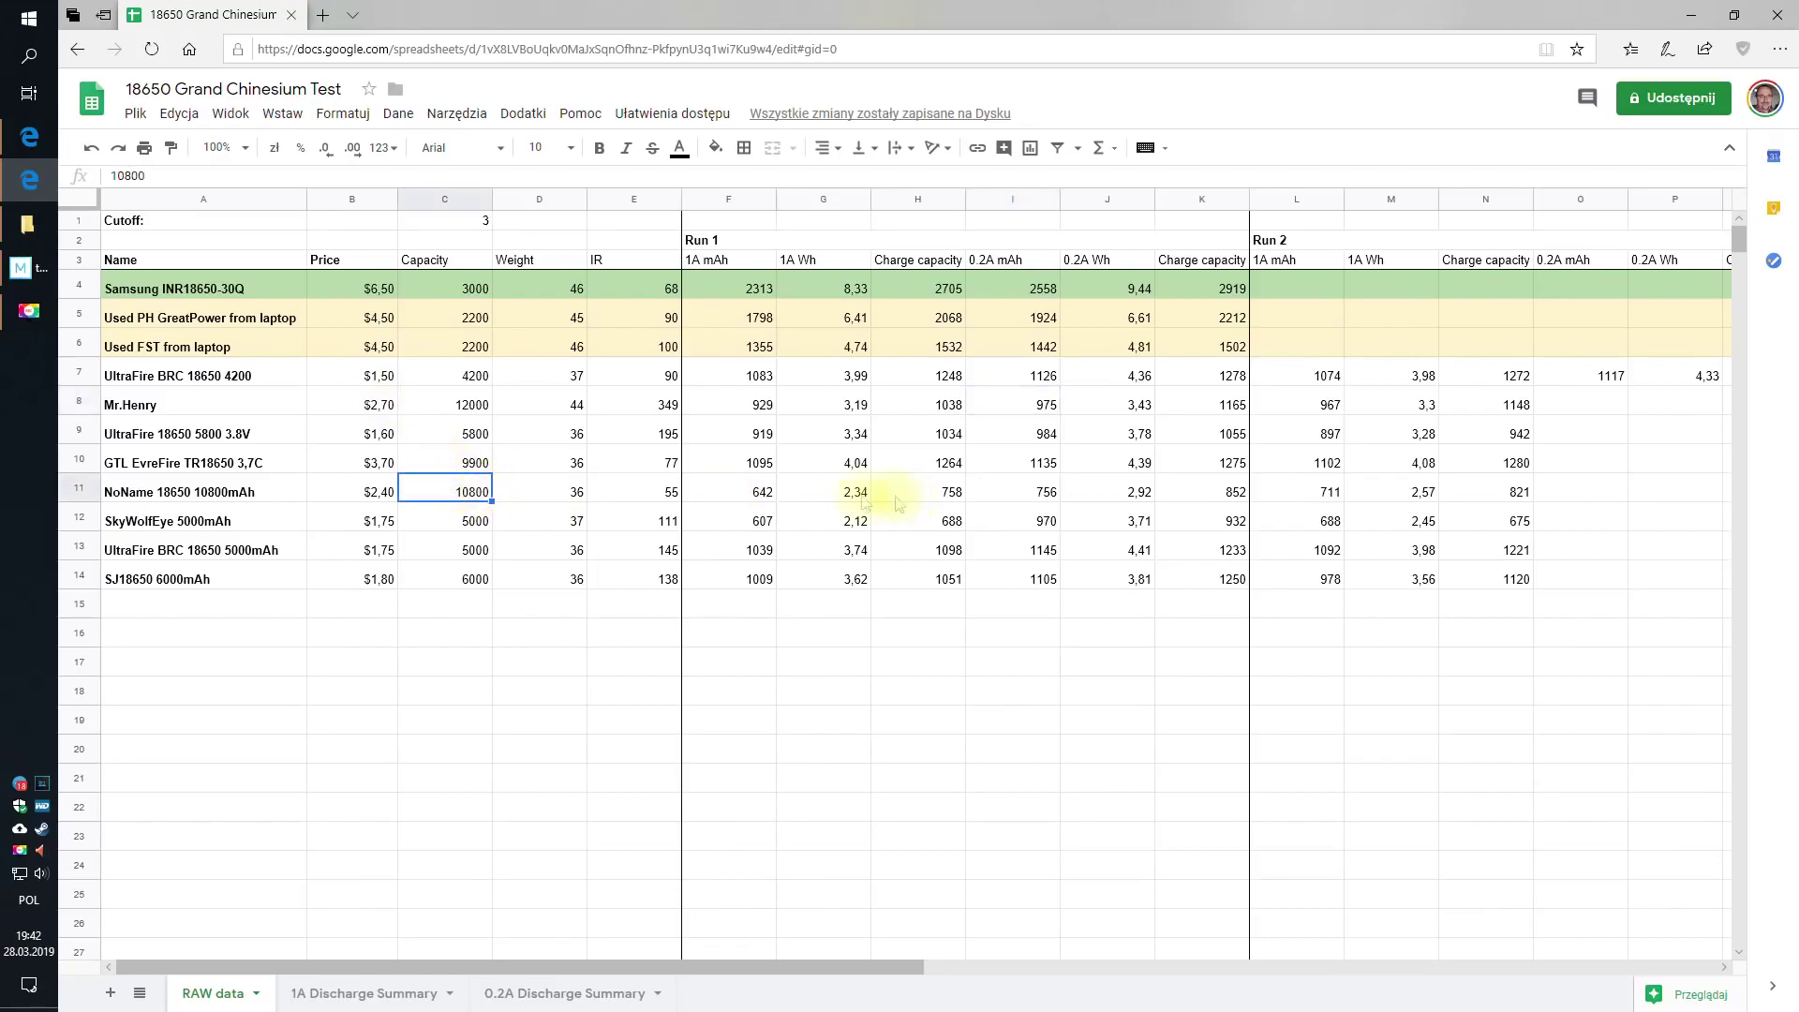
left_click(755, 494)
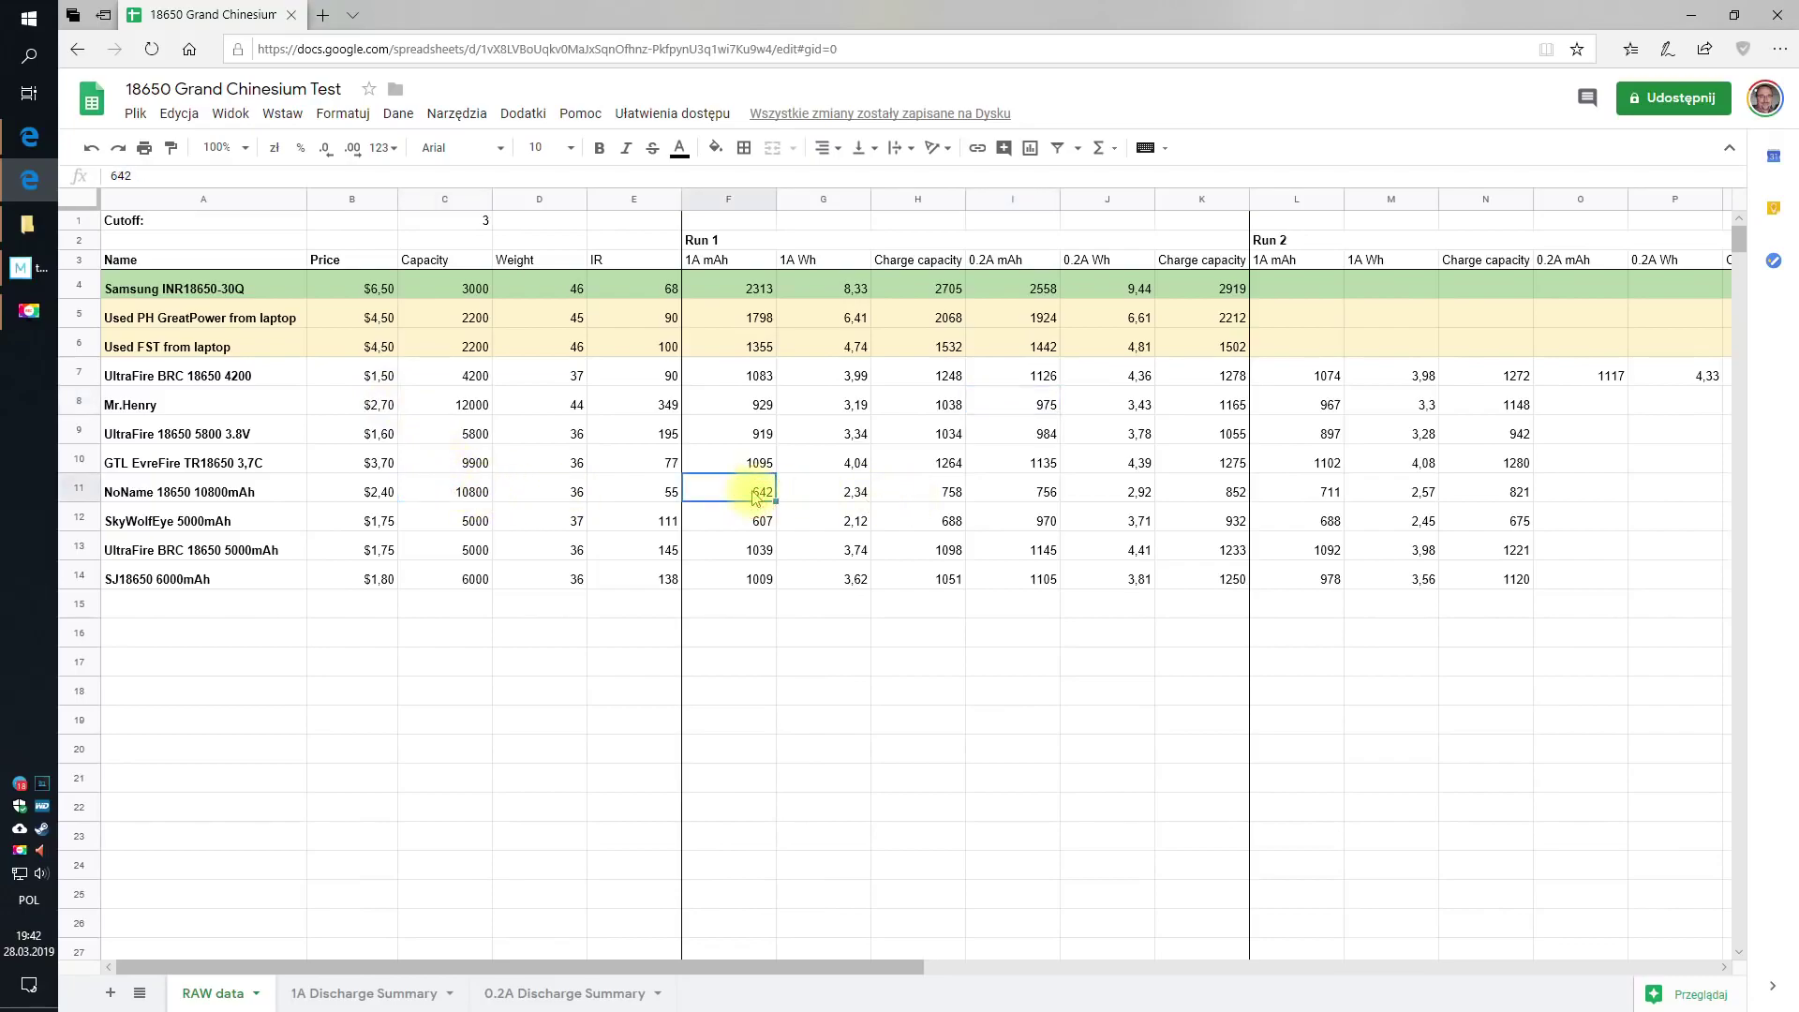
left_click(946, 494)
left_click(468, 530)
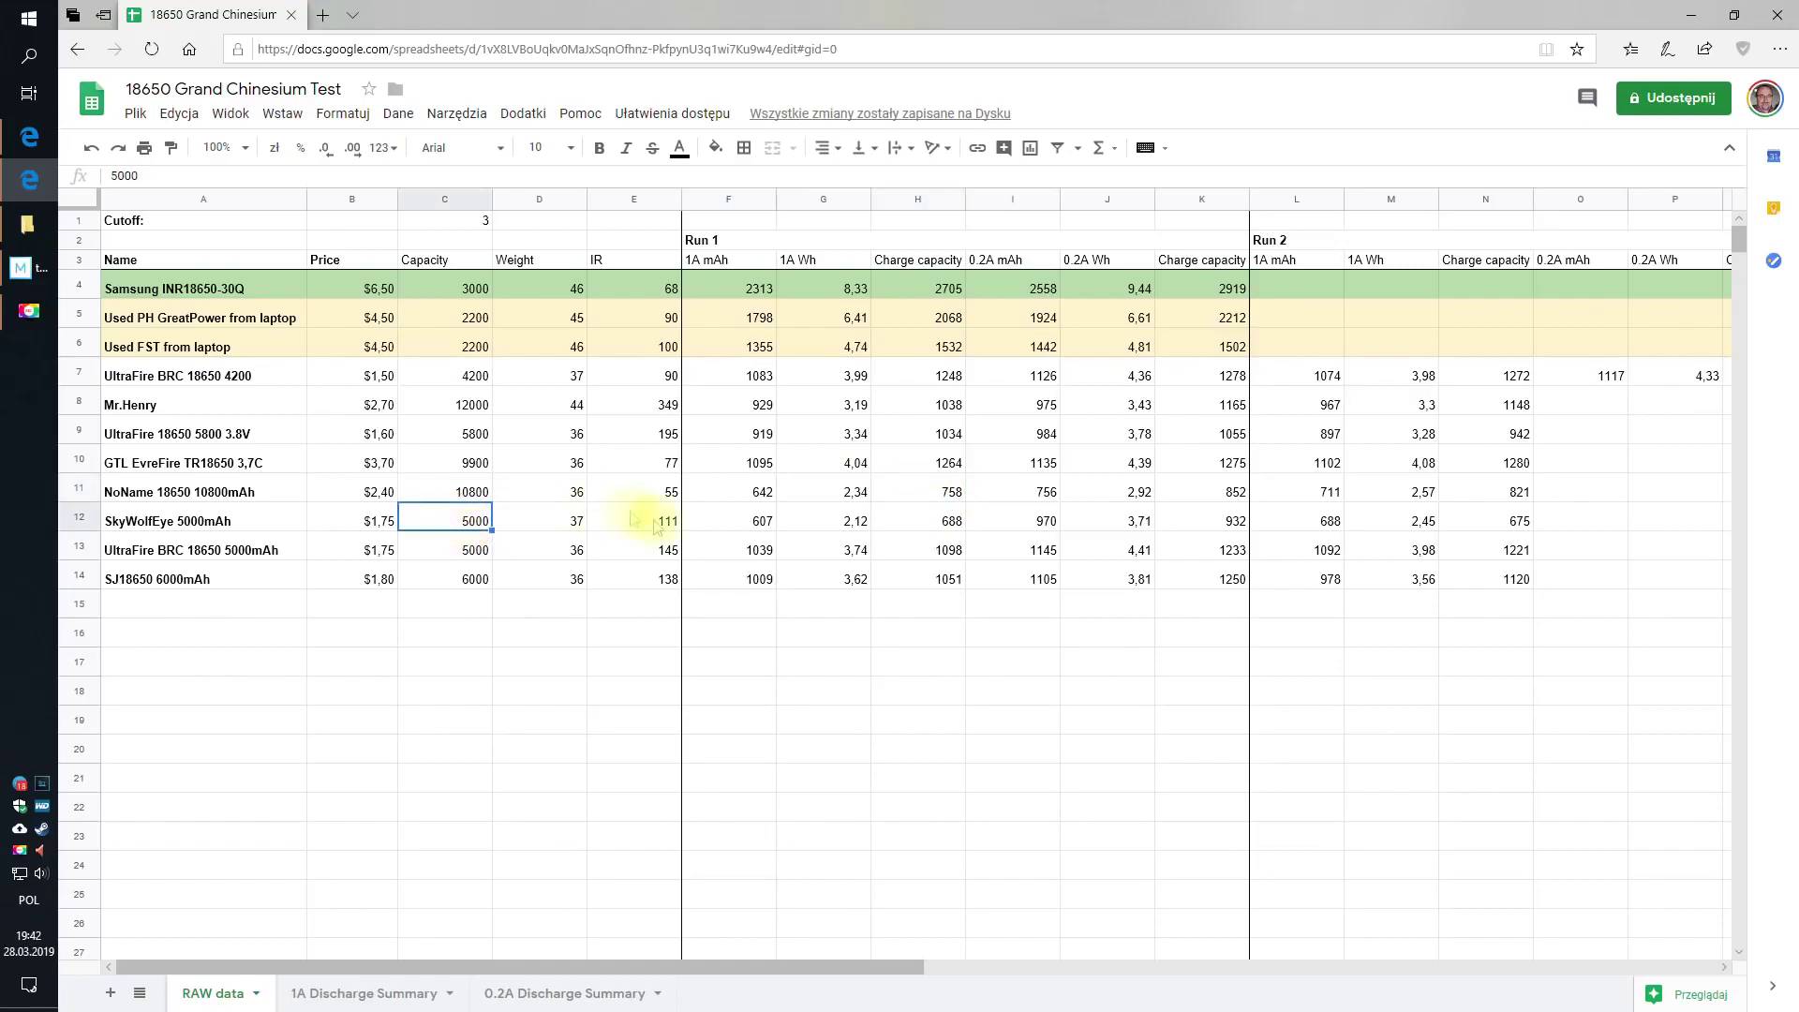
left_click(750, 523)
left_click(473, 547)
left_click(732, 554)
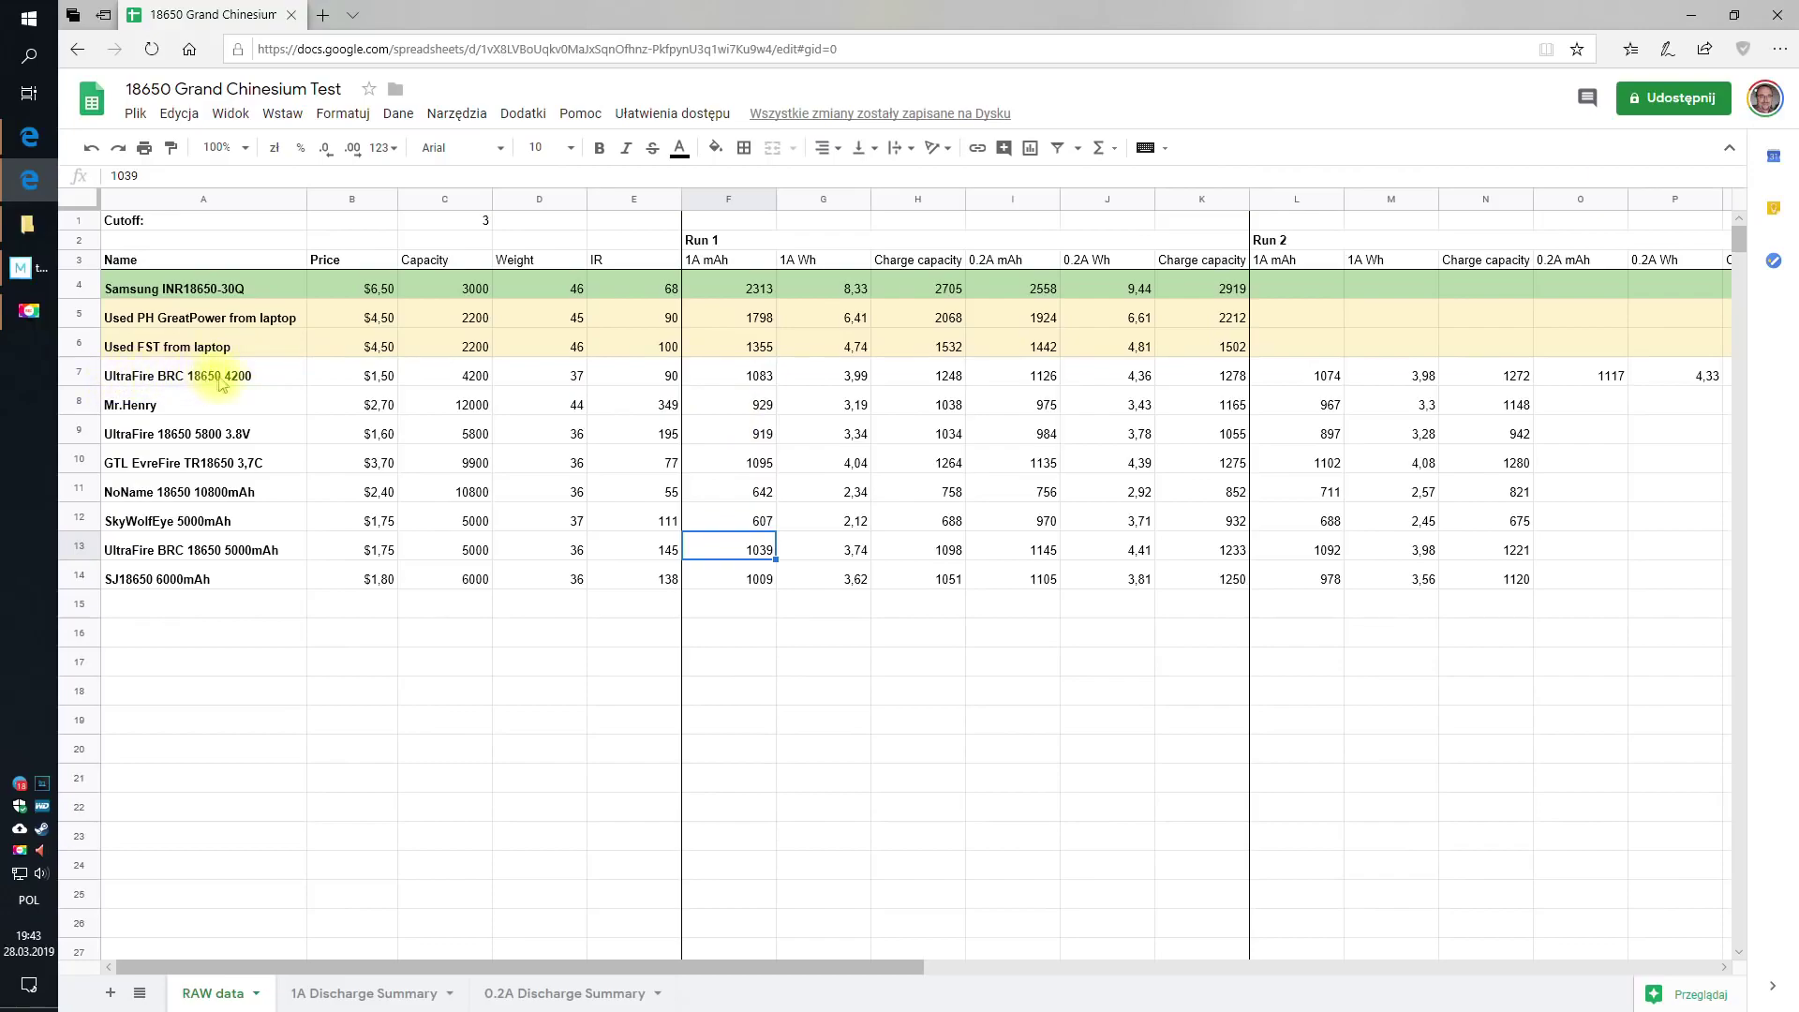
Step: Compare the UltraFire BRC 18650 4200's declared capacity with its Run 1 1A mAh, and view the 1A Discharge Summary sheet
left_click(260, 381)
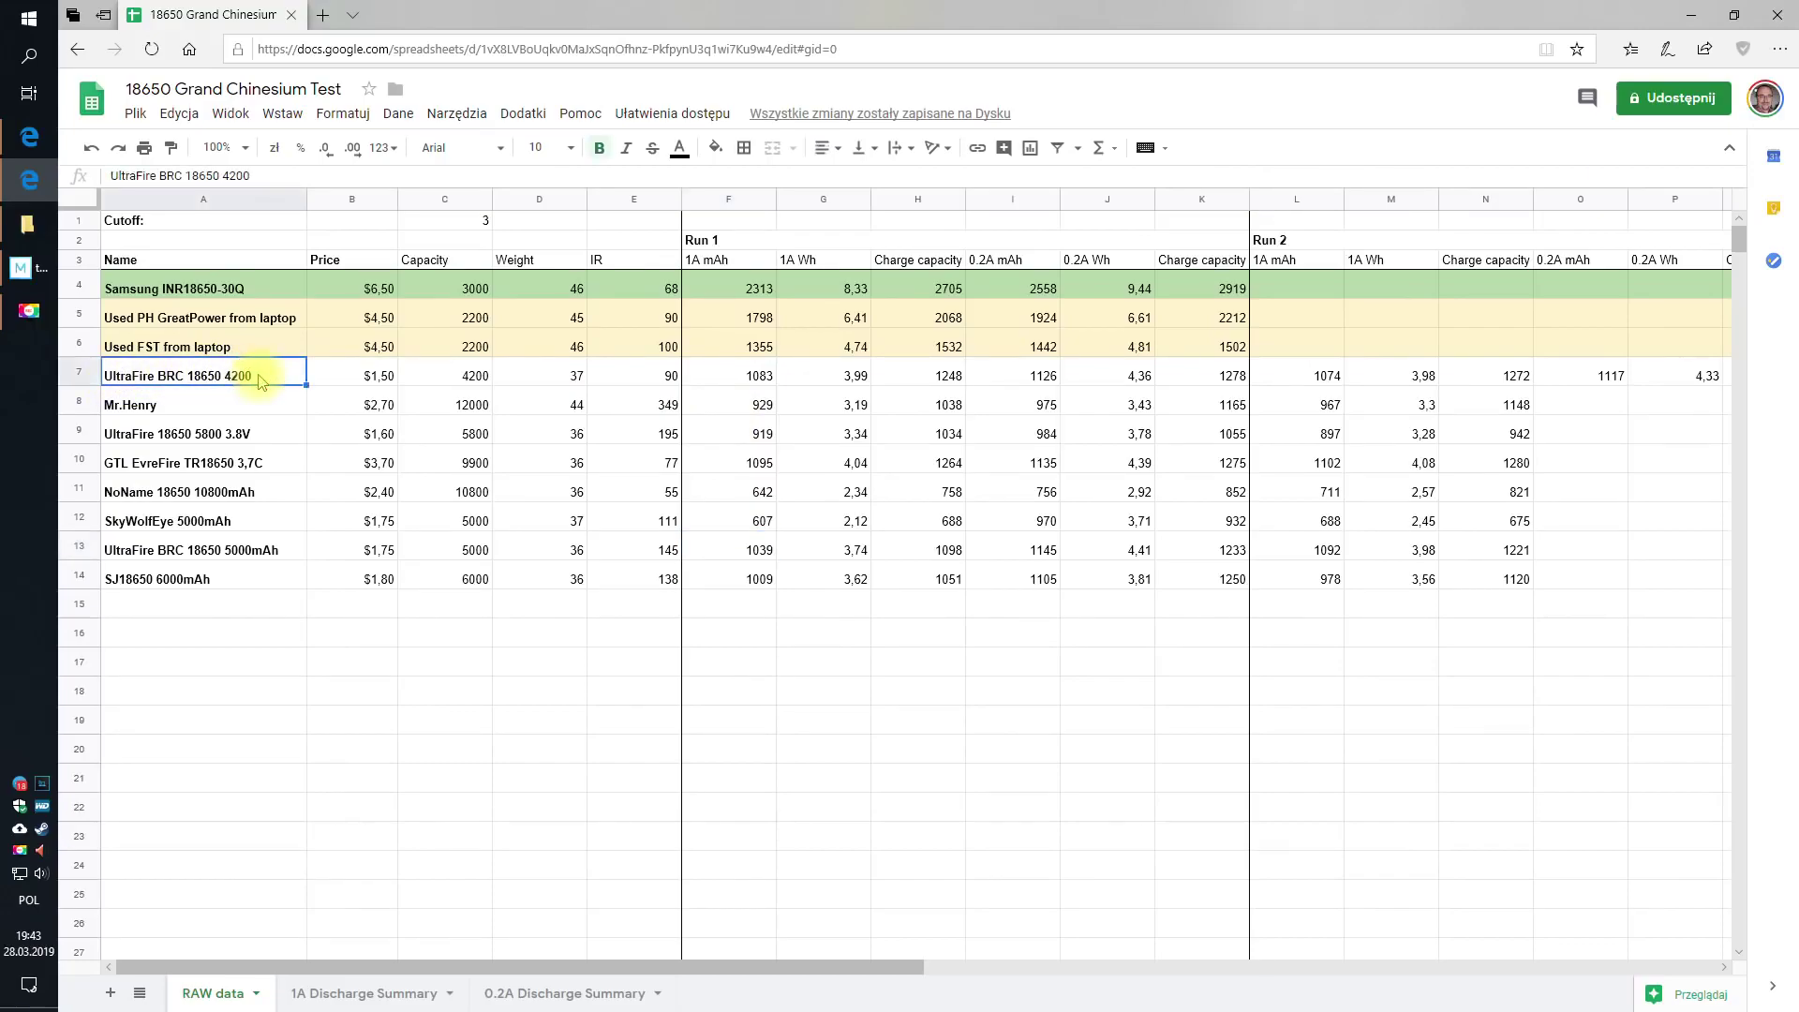
left_click(473, 379)
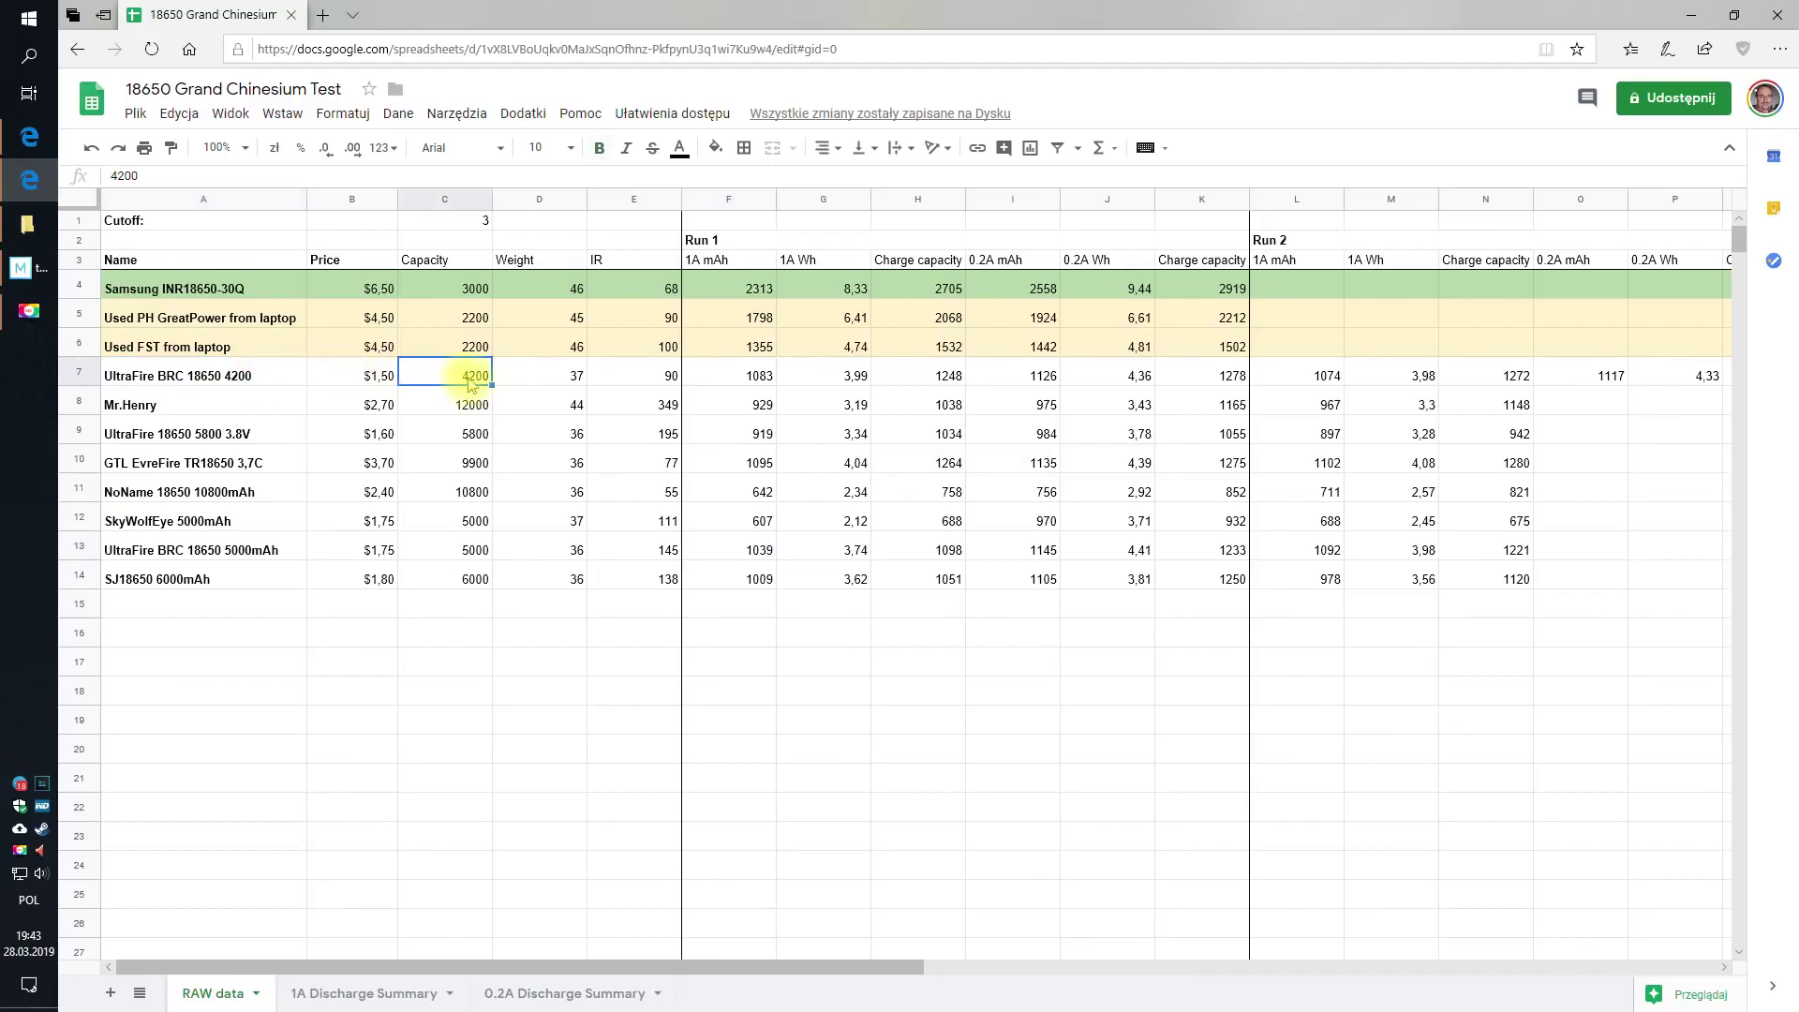
left_click(741, 380)
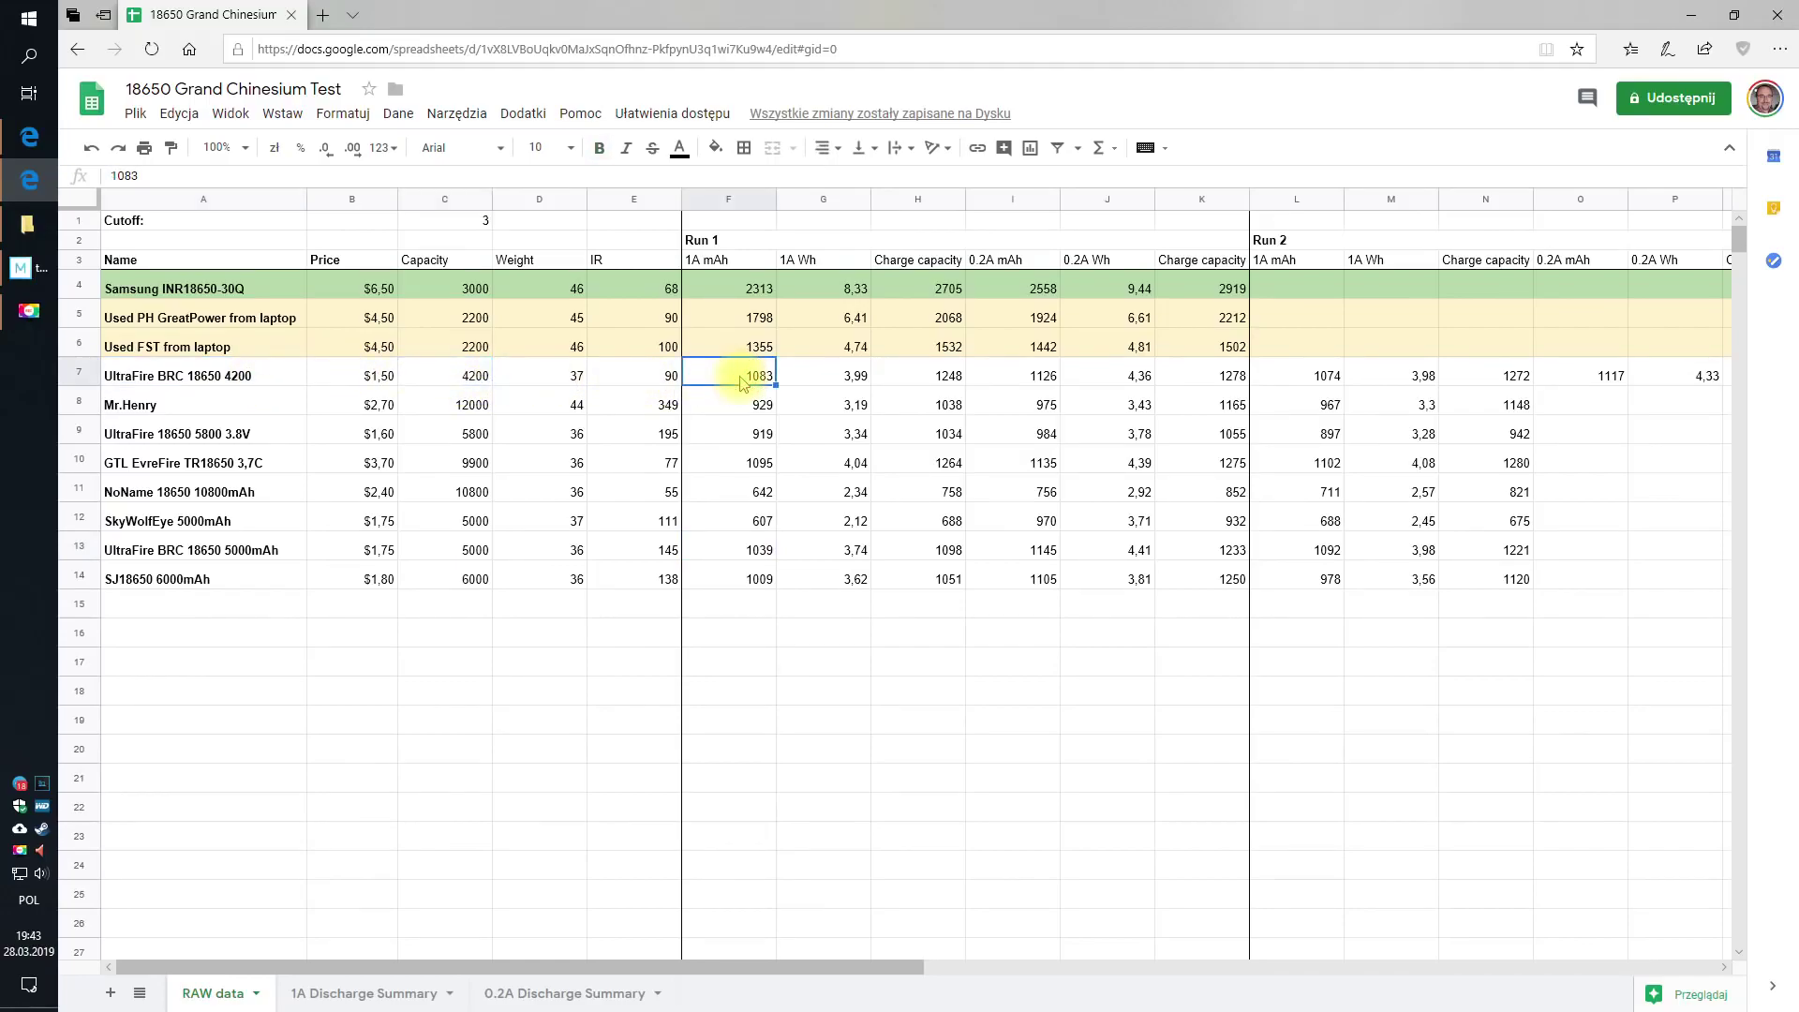
left_click(339, 992)
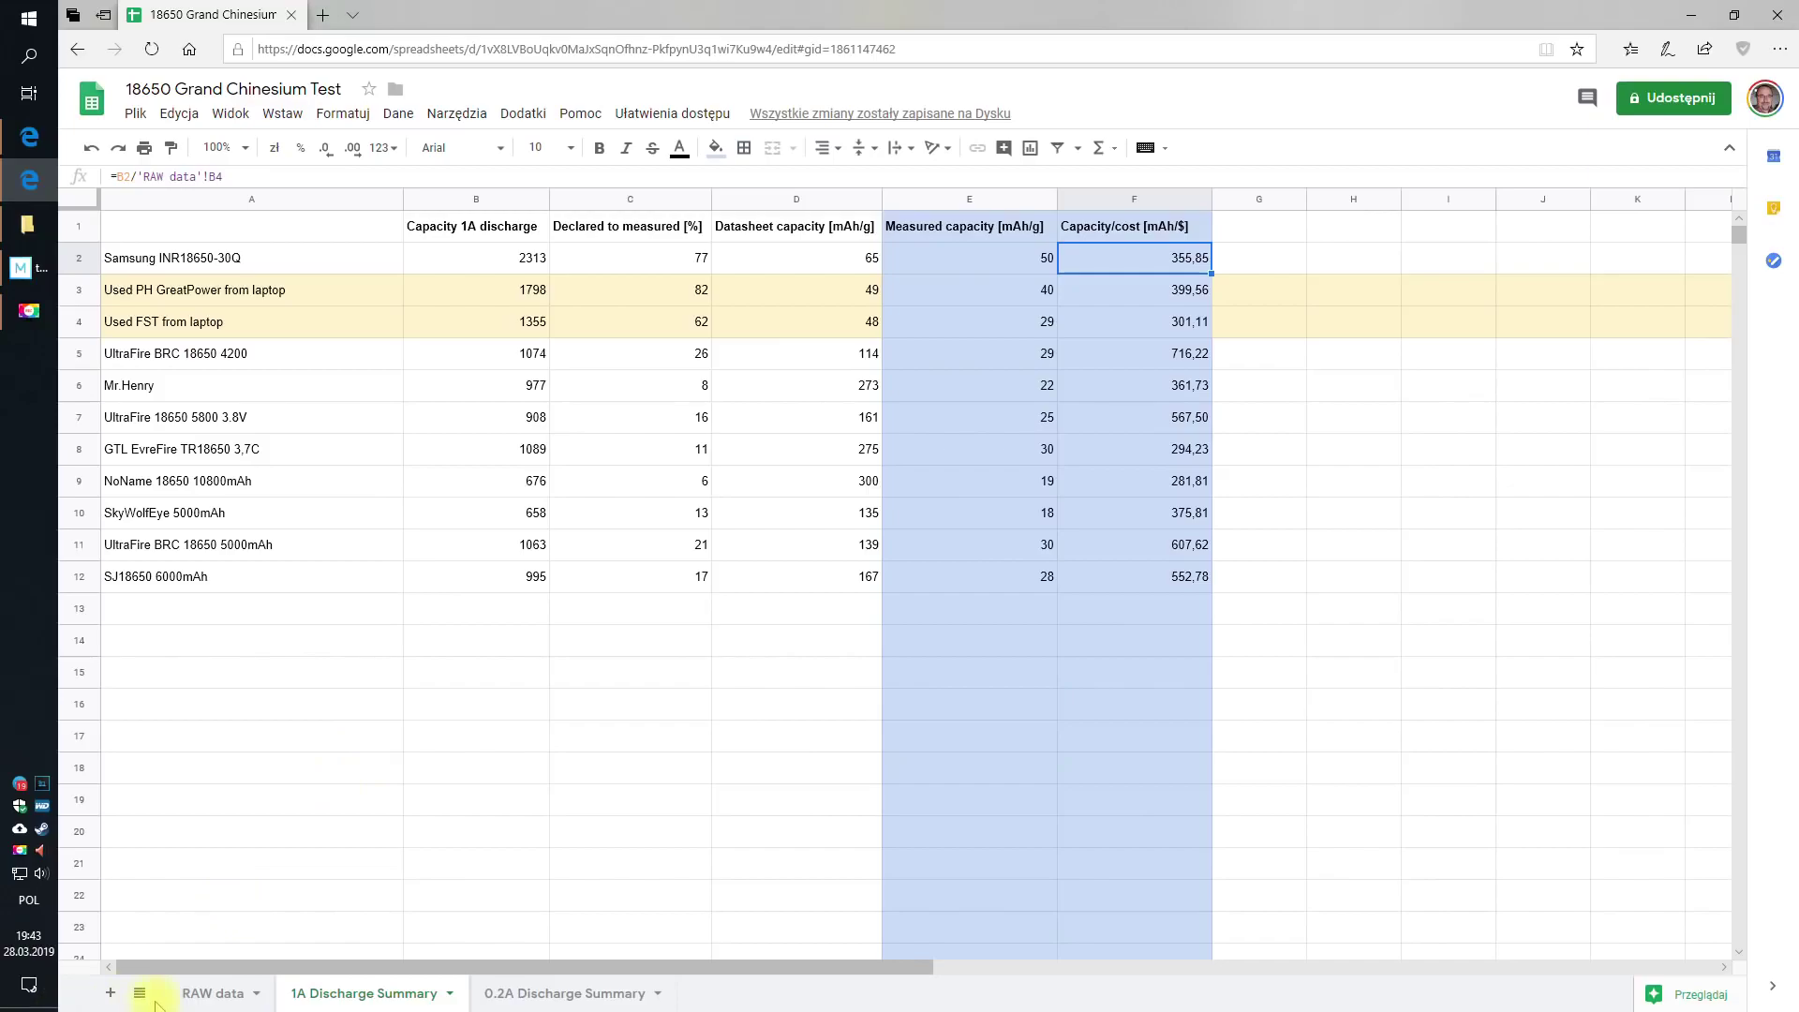
Step: On the RAW data sheet, compare the weights and Run 1 1A mAh of the UltraFire BRC and GTL EvreFire cells, including the SkyWolfEye's weight
left_click(217, 986)
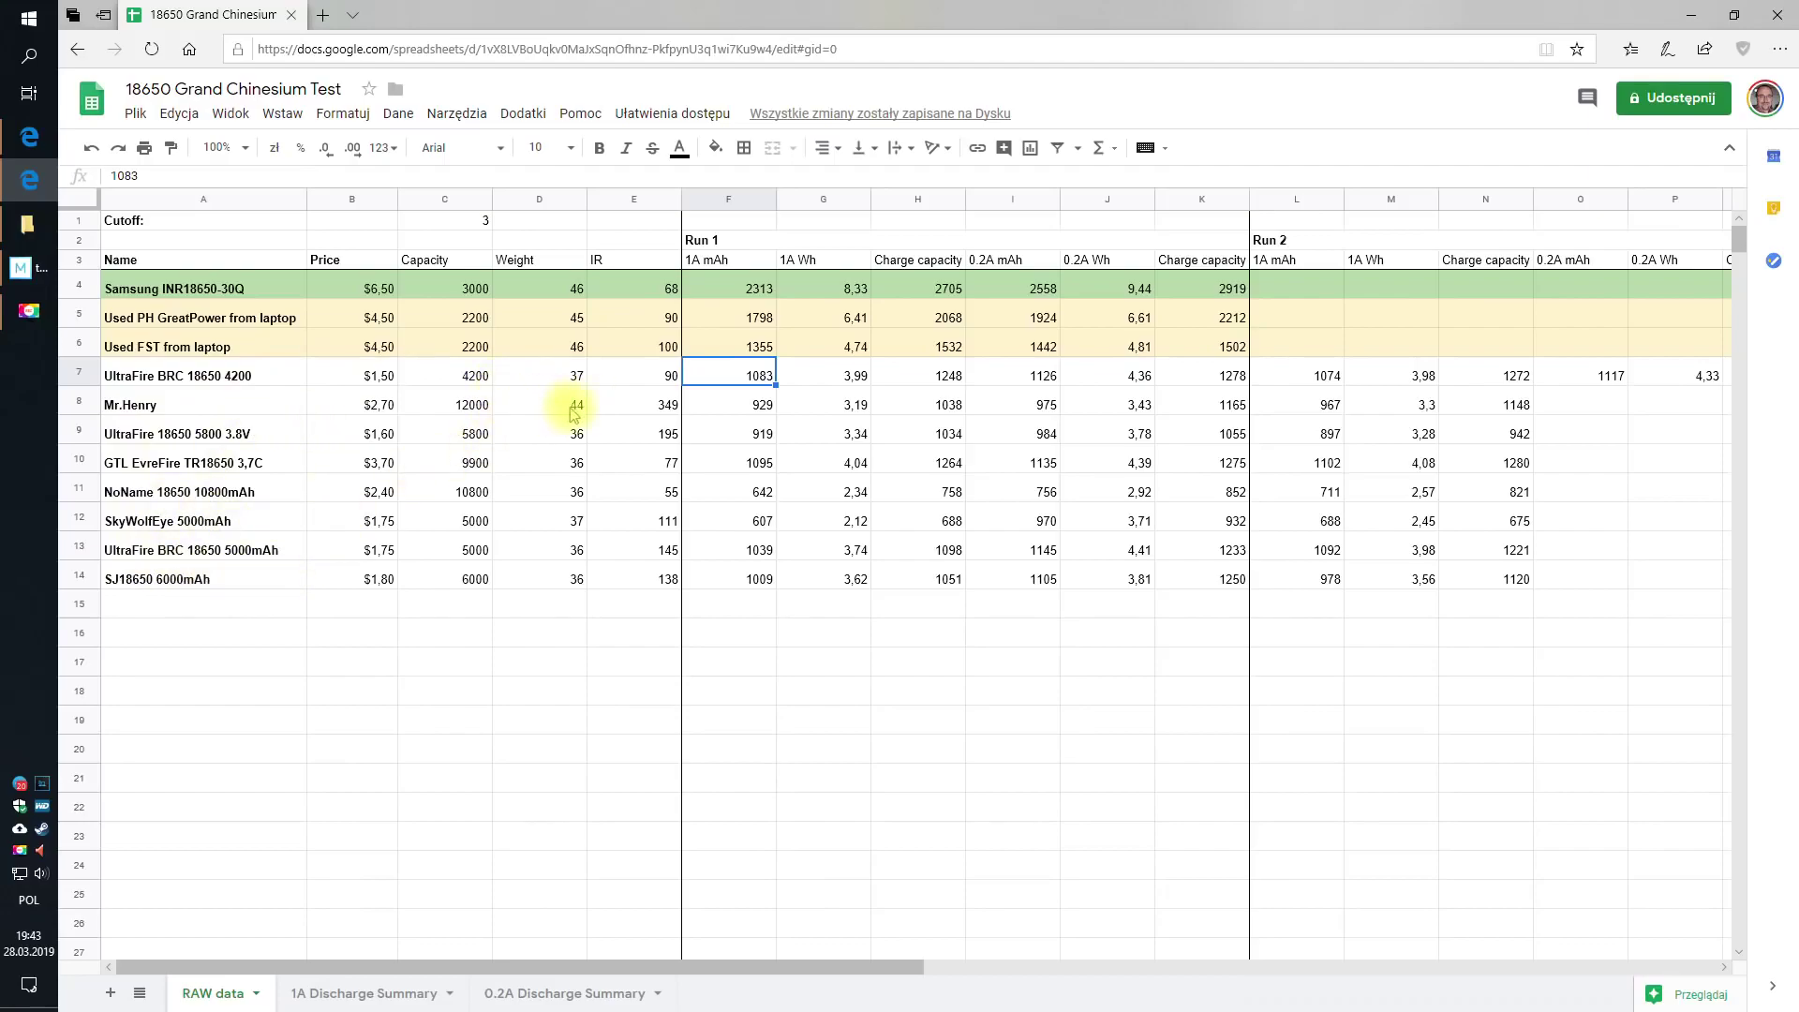
left_click(580, 376)
left_click(577, 463)
left_click(576, 521)
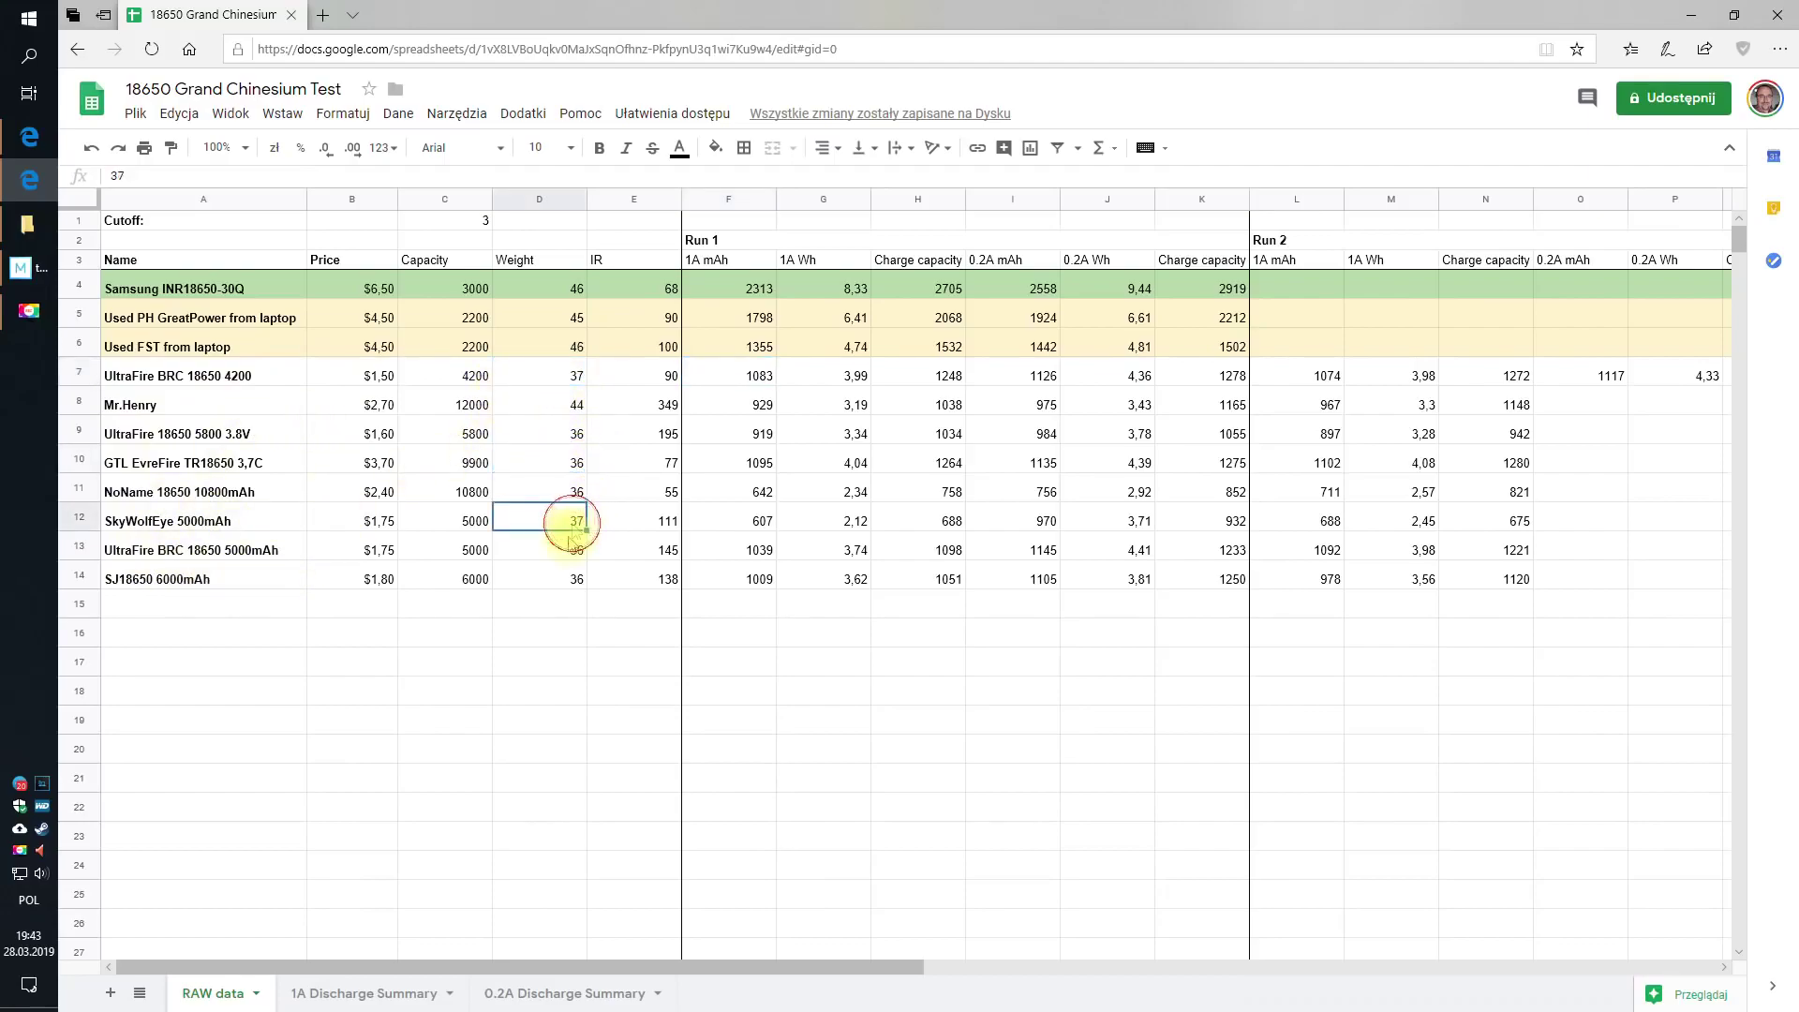
left_click(575, 553)
left_click(741, 553)
left_click(761, 466)
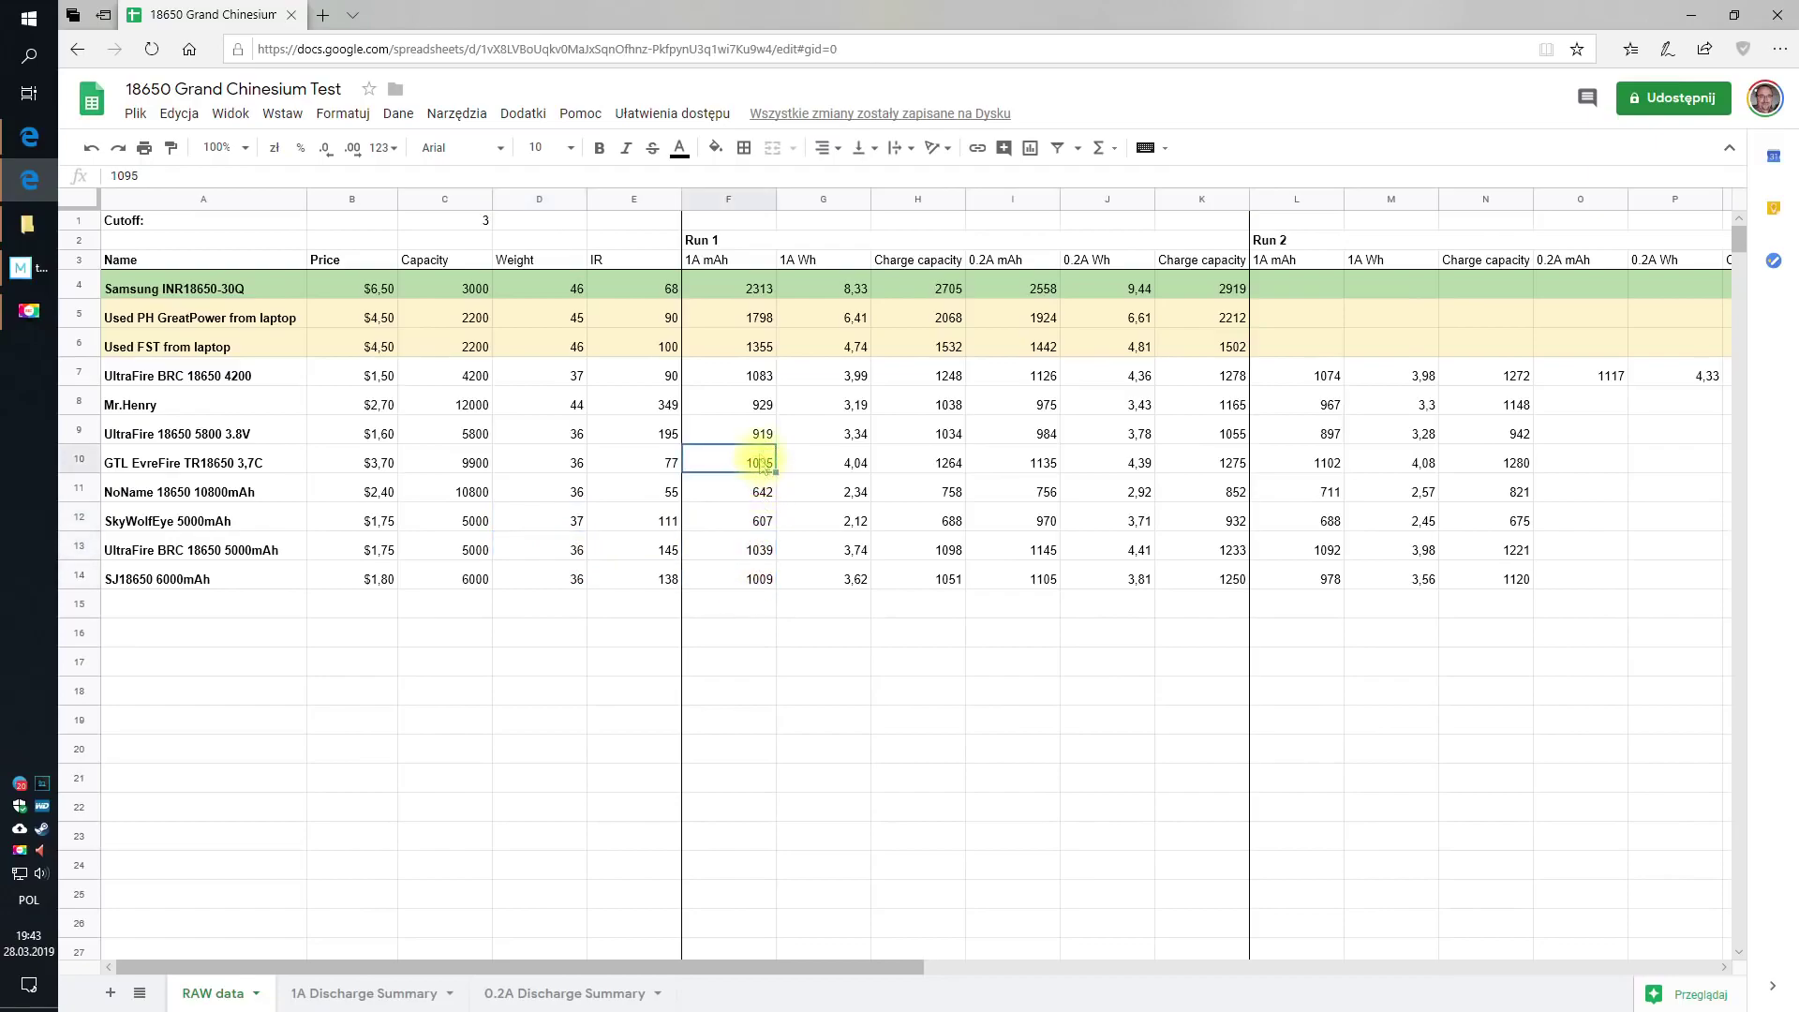
left_click(743, 382)
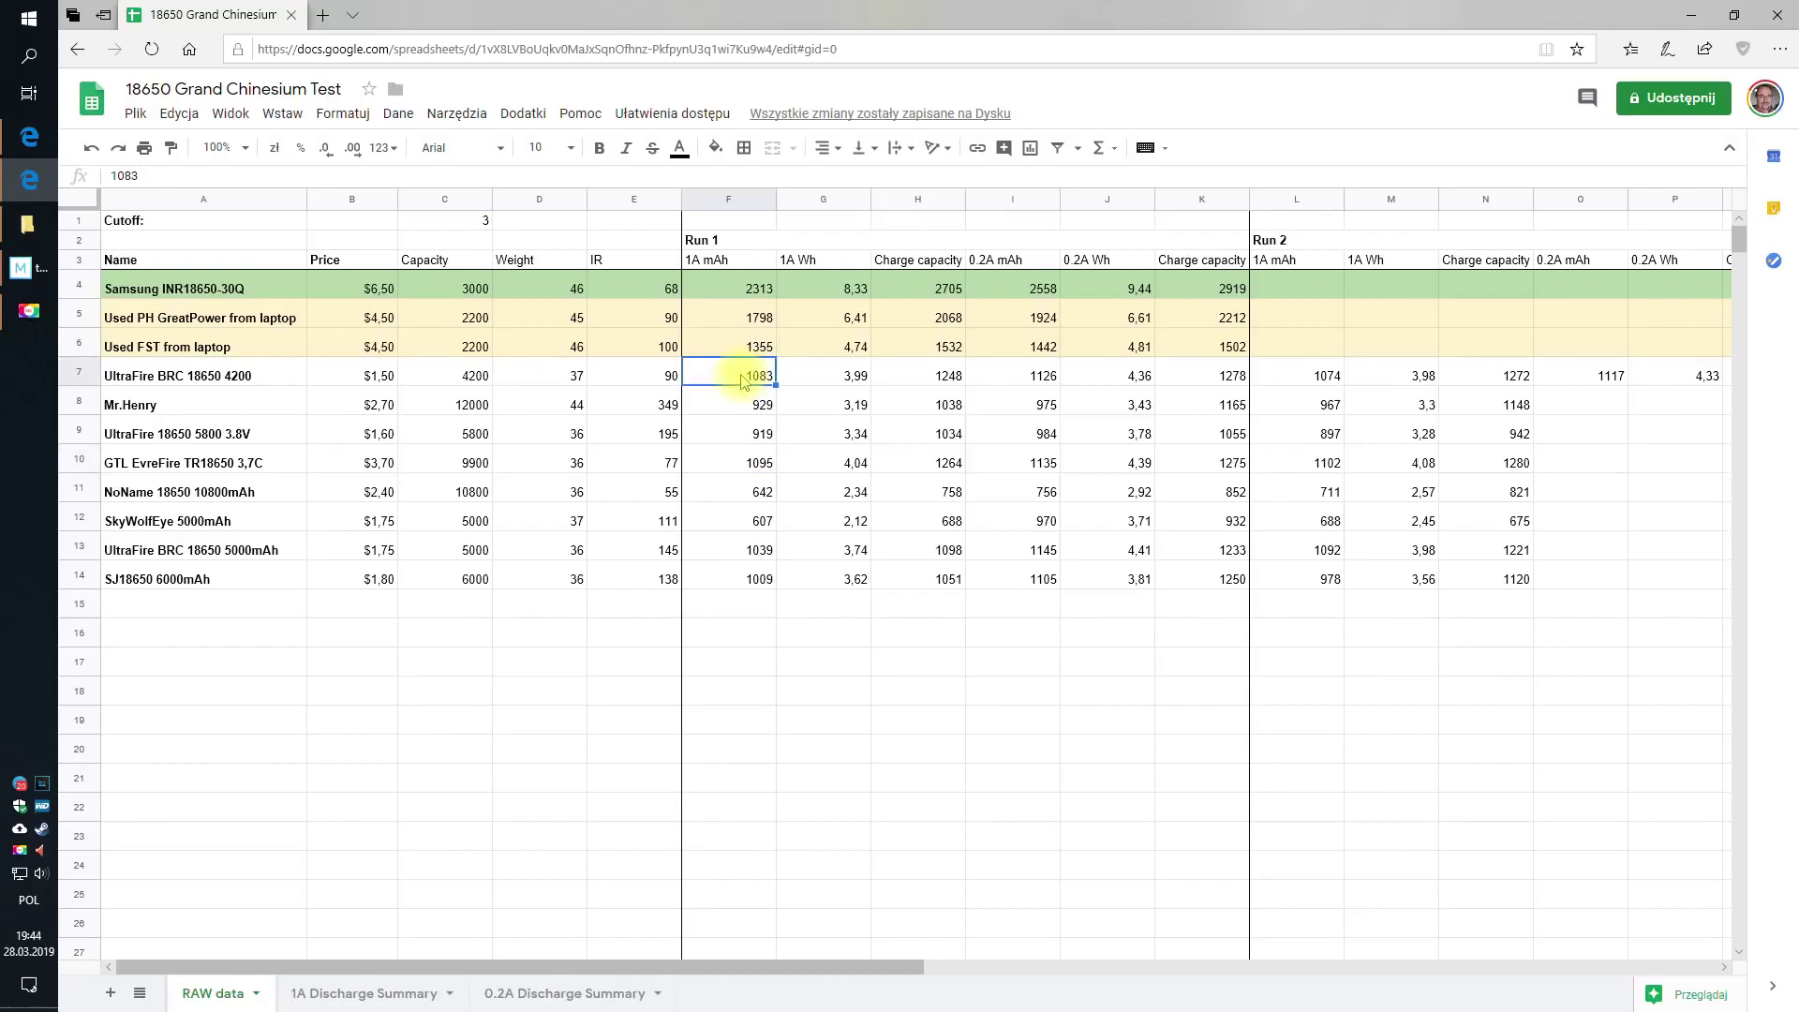
left_click(568, 378)
left_click(574, 466)
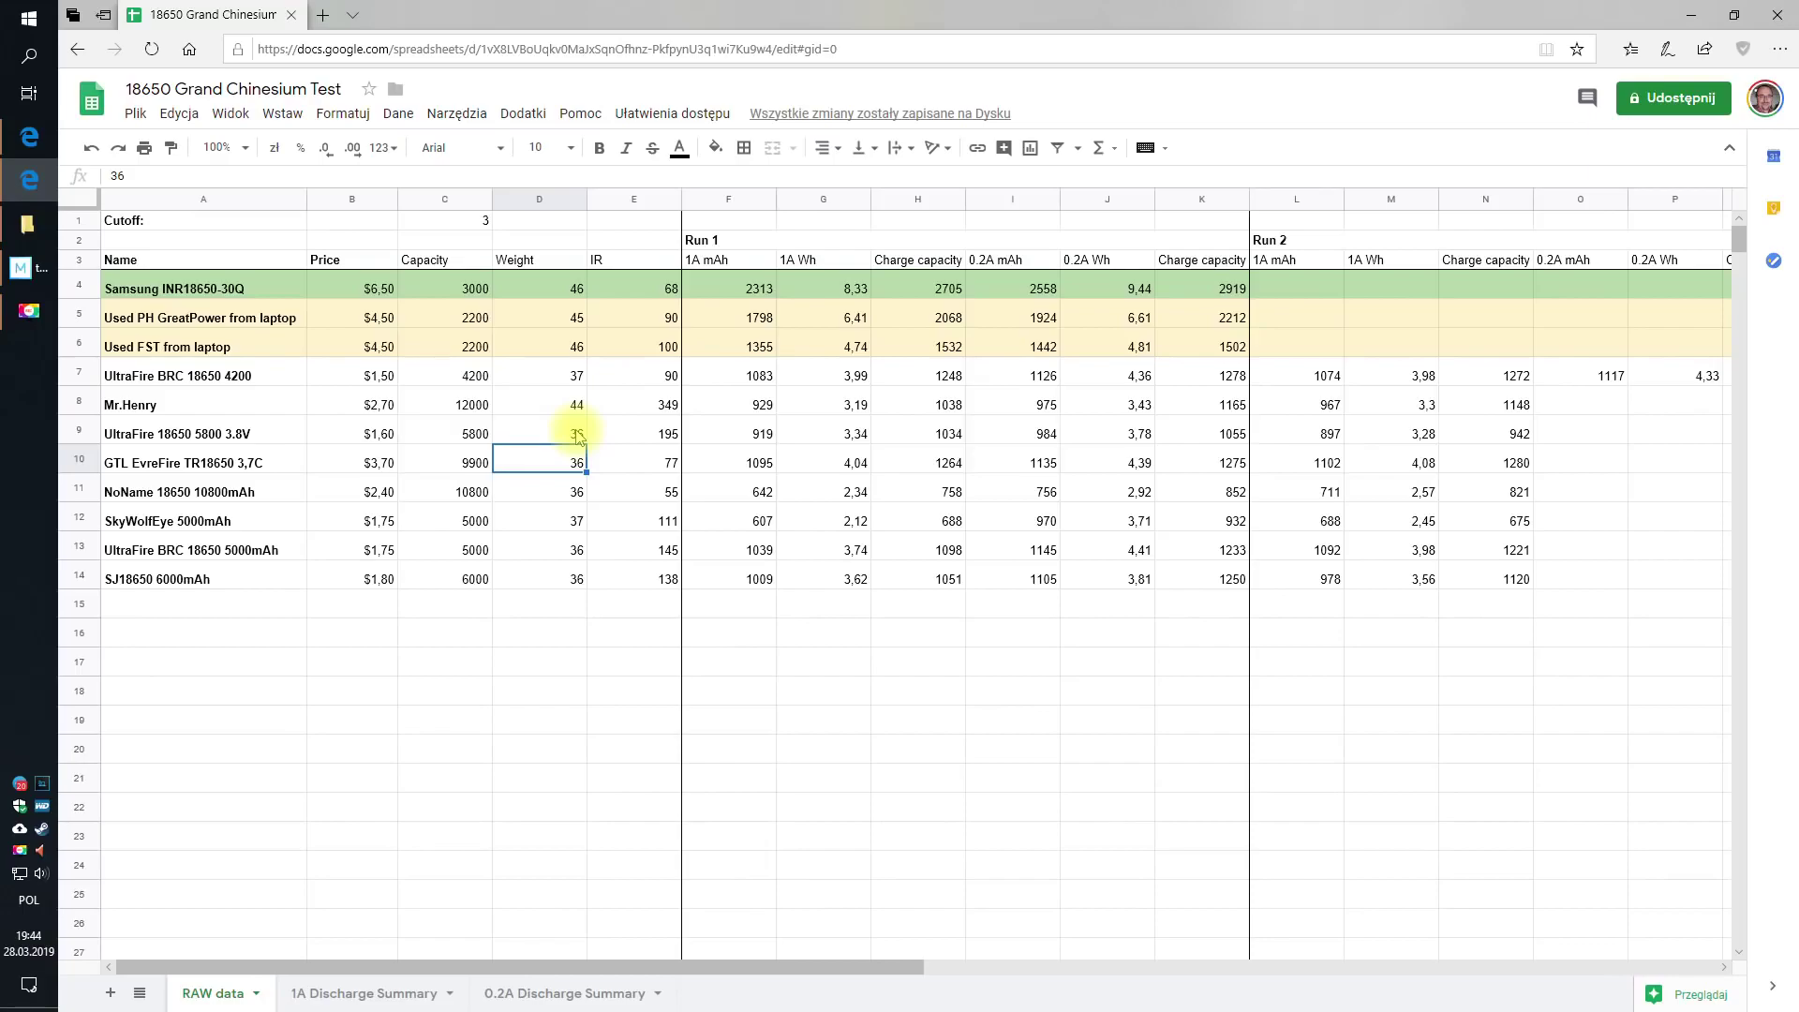
Step: Look over the 1A Discharge Summary sheet and the 0.2A Discharge Summary sheet
left_click(401, 991)
left_click(534, 995)
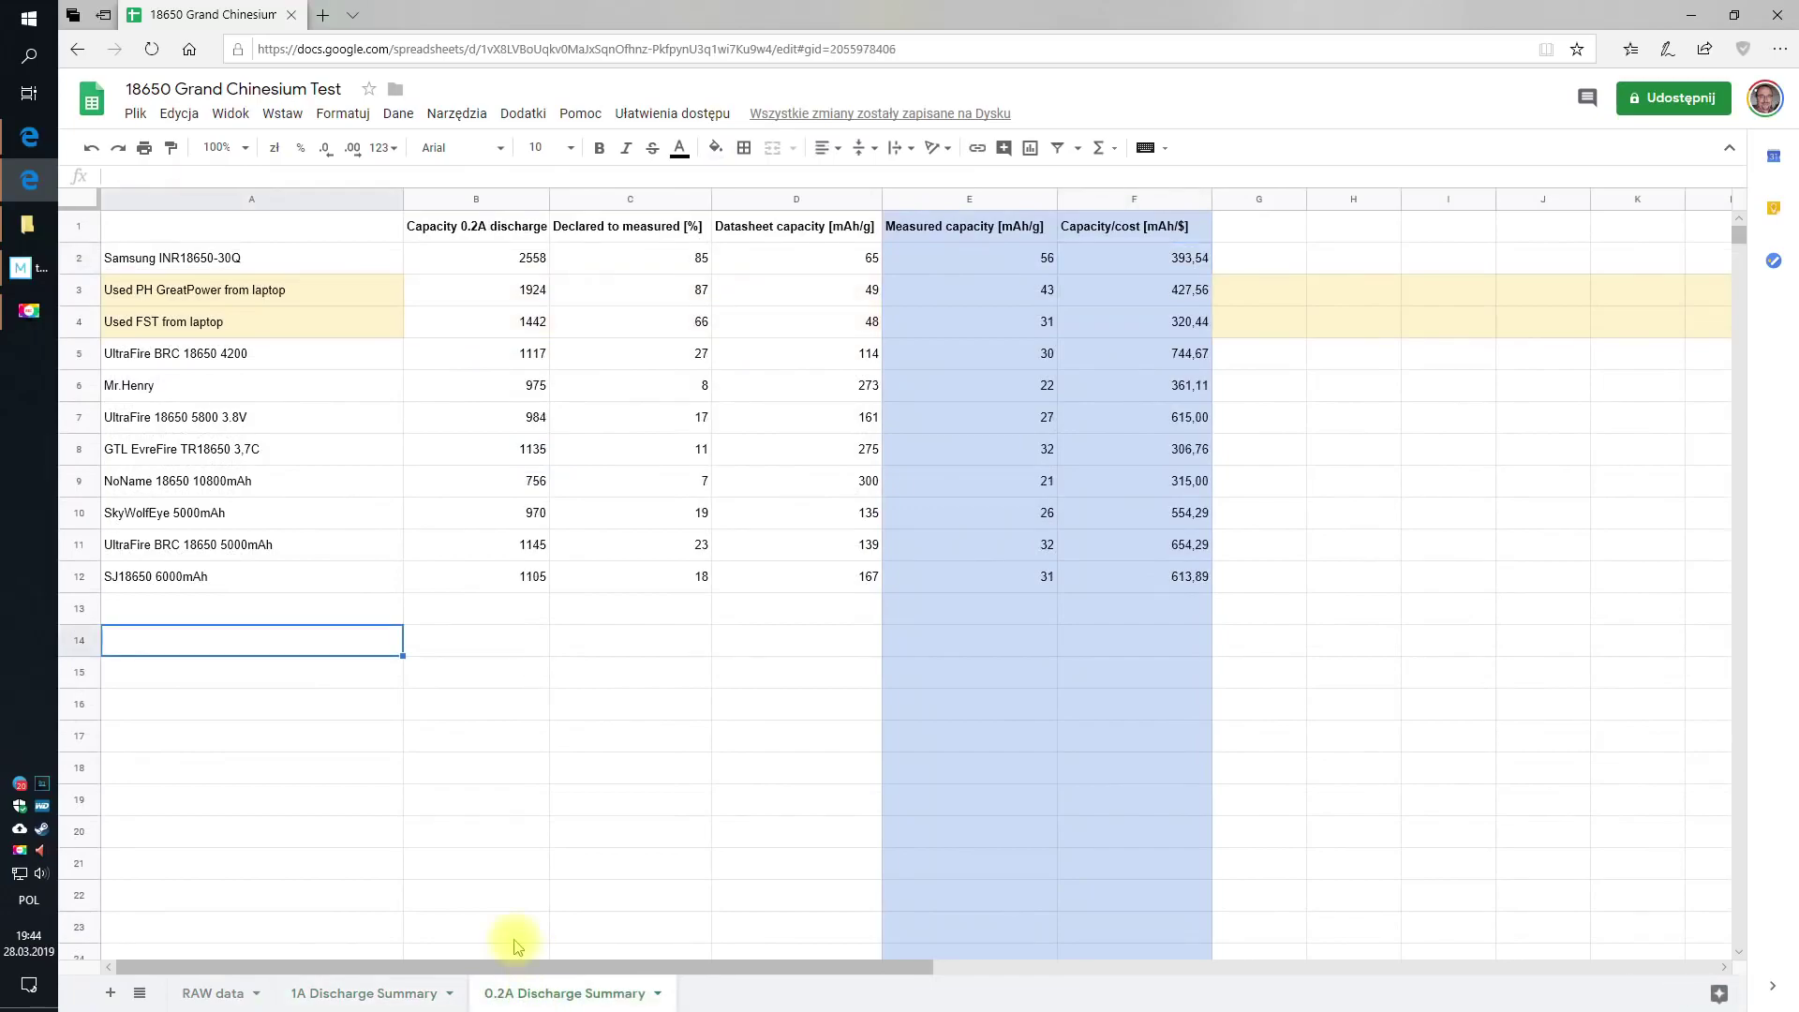